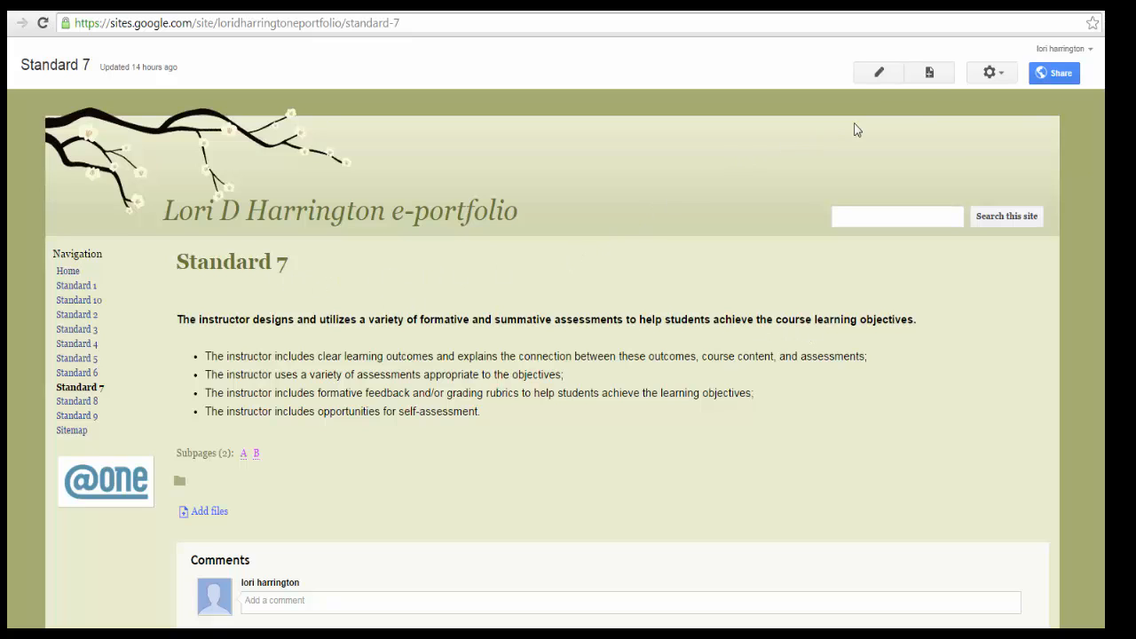
# - Create a web page named C under Standard 7 and save it
pyautogui.click(930, 74)
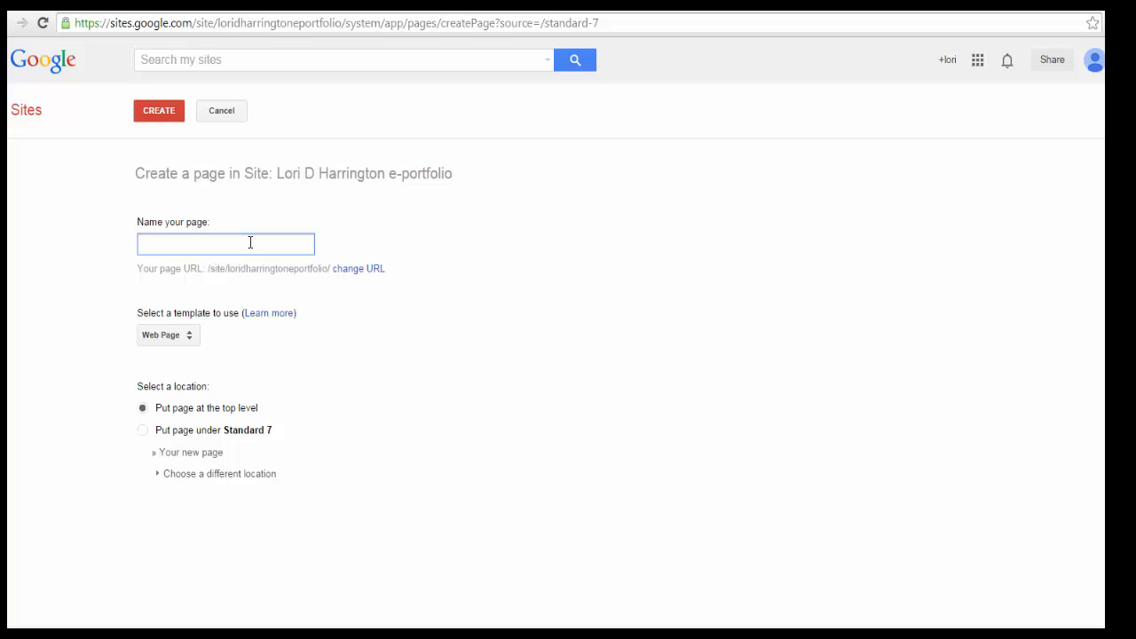
pyautogui.write('C')
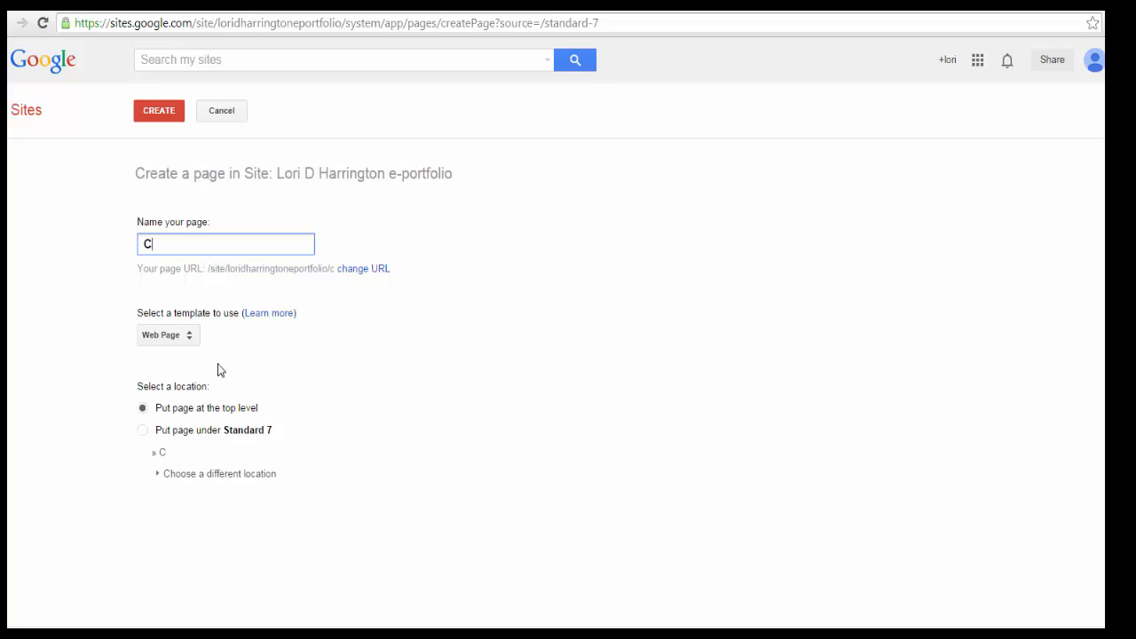
pyautogui.click(142, 433)
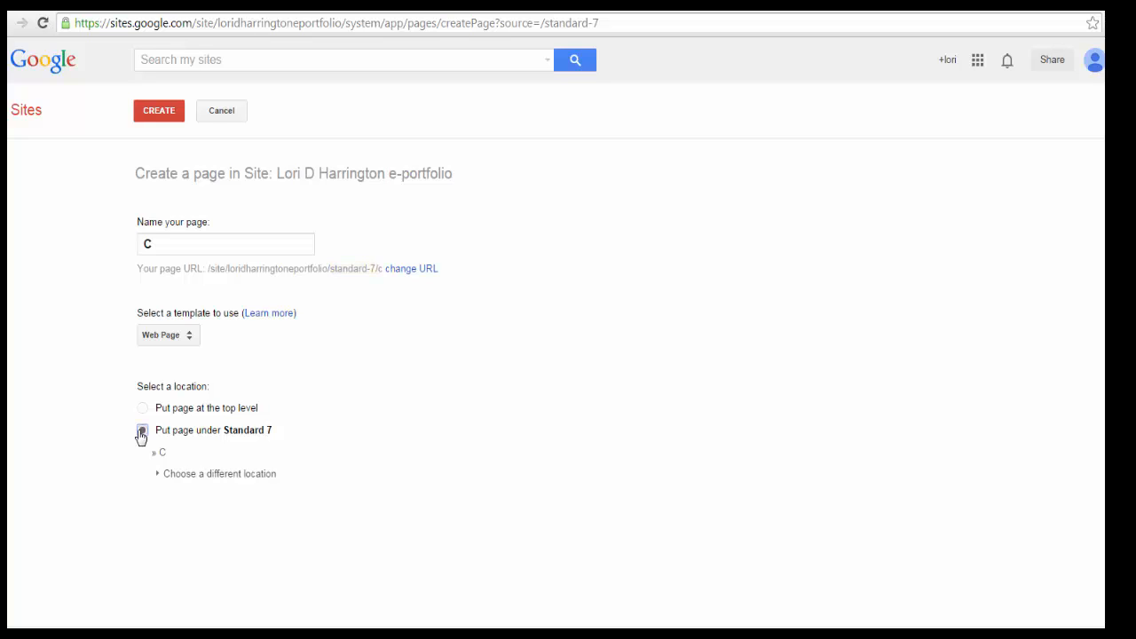
pyautogui.click(160, 480)
pyautogui.scroll(-1, 411, 461)
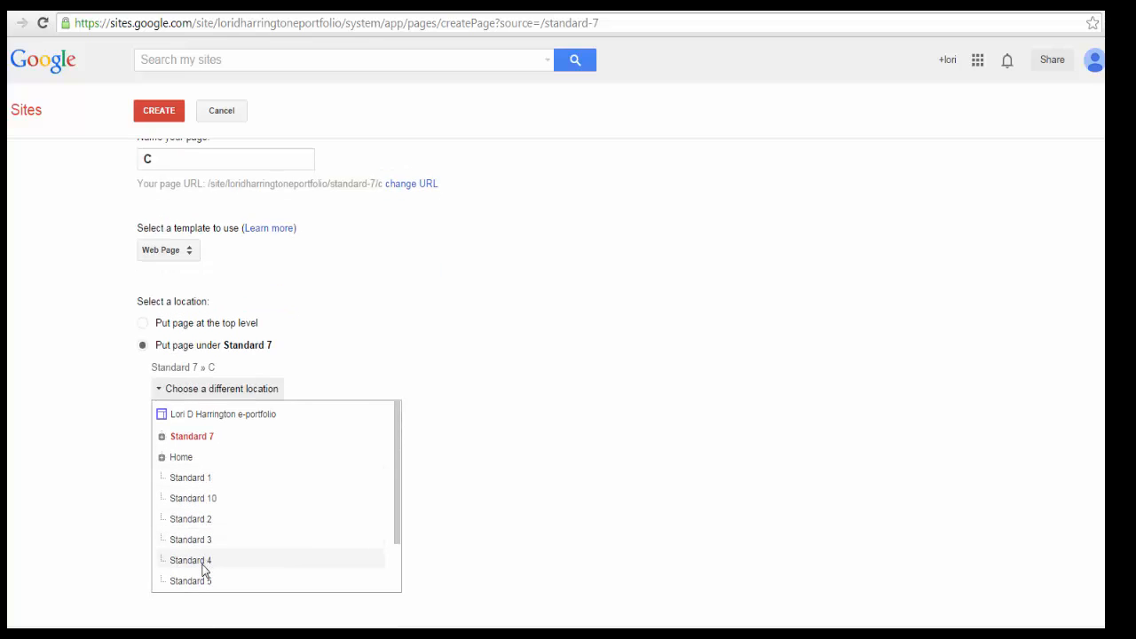
pyautogui.click(161, 388)
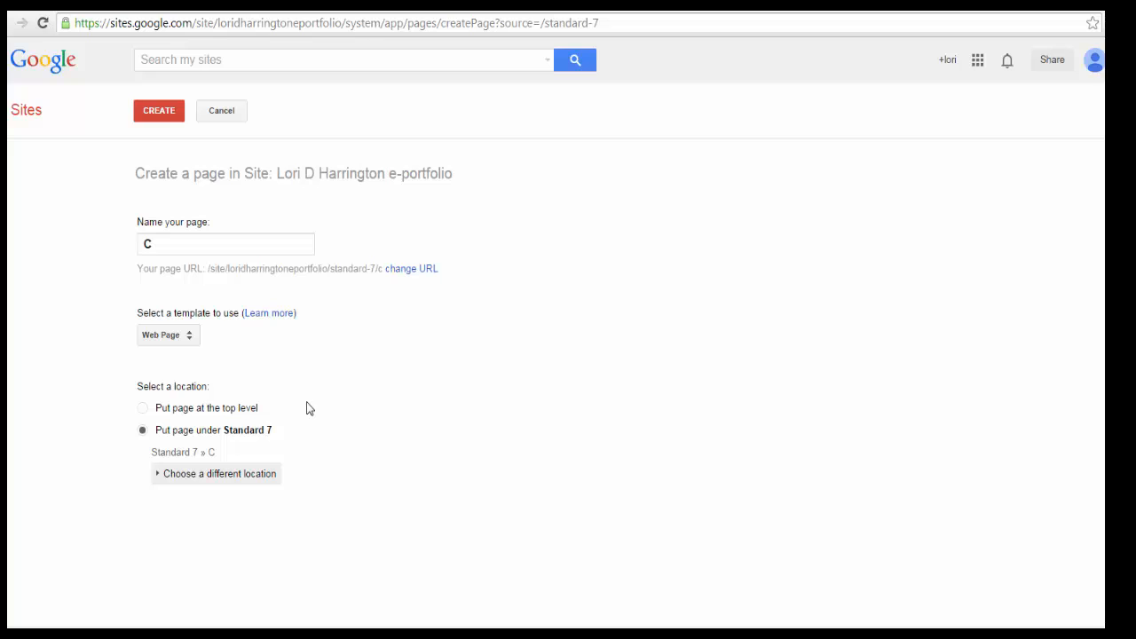
pyautogui.click(168, 114)
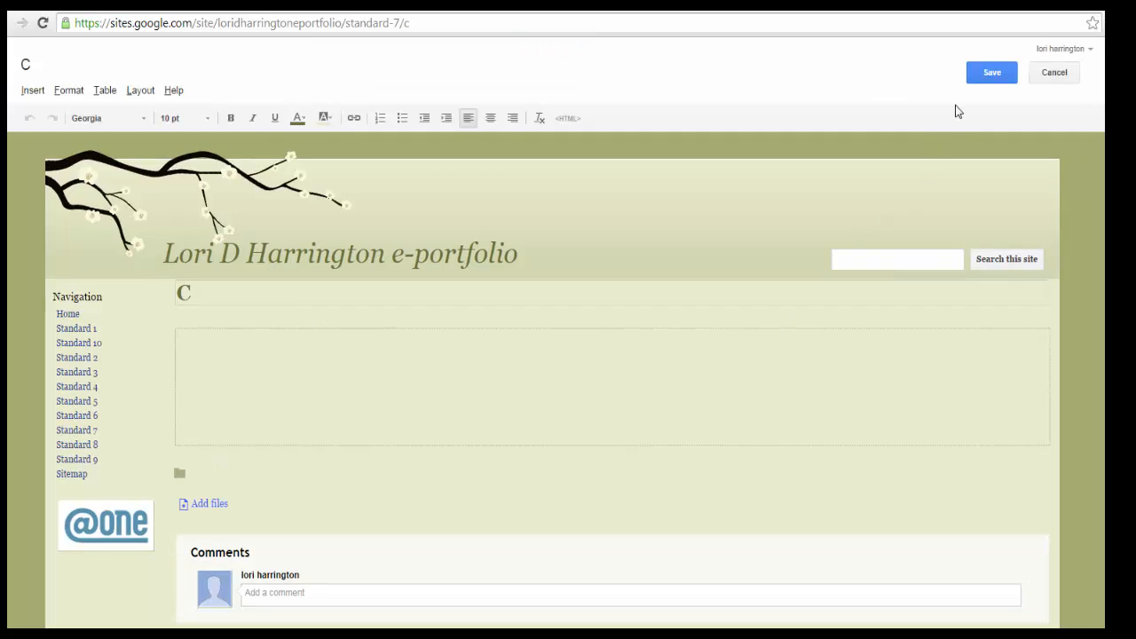
pyautogui.click(996, 74)
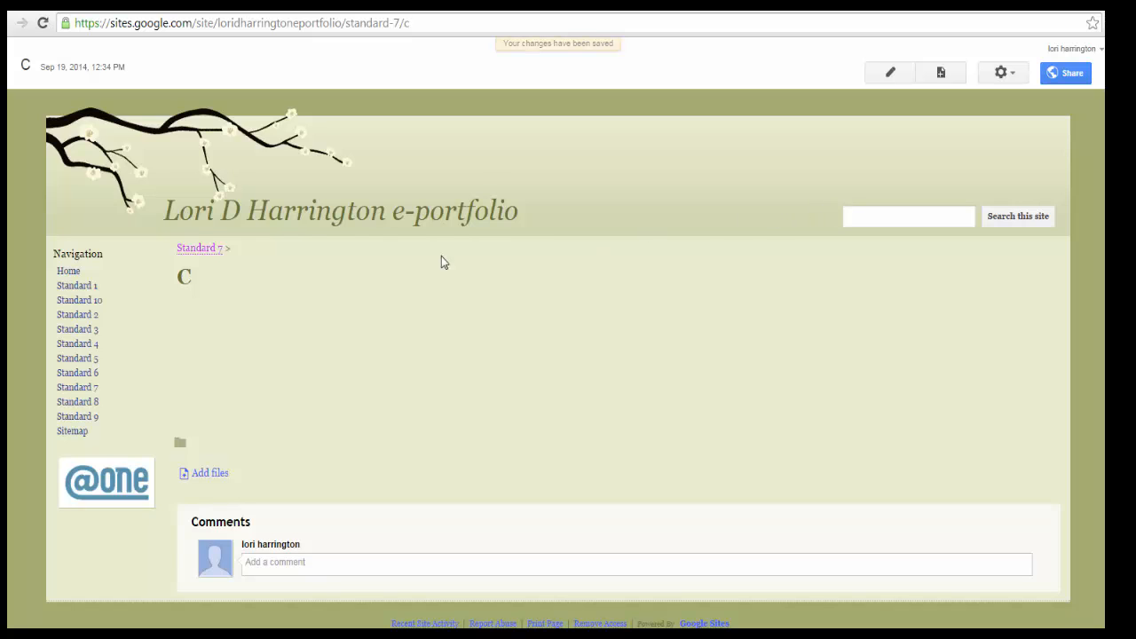
# - From the Standard 7 page, edit the site layout and turn off automatic organization of the sidebar navigation
pyautogui.click(80, 388)
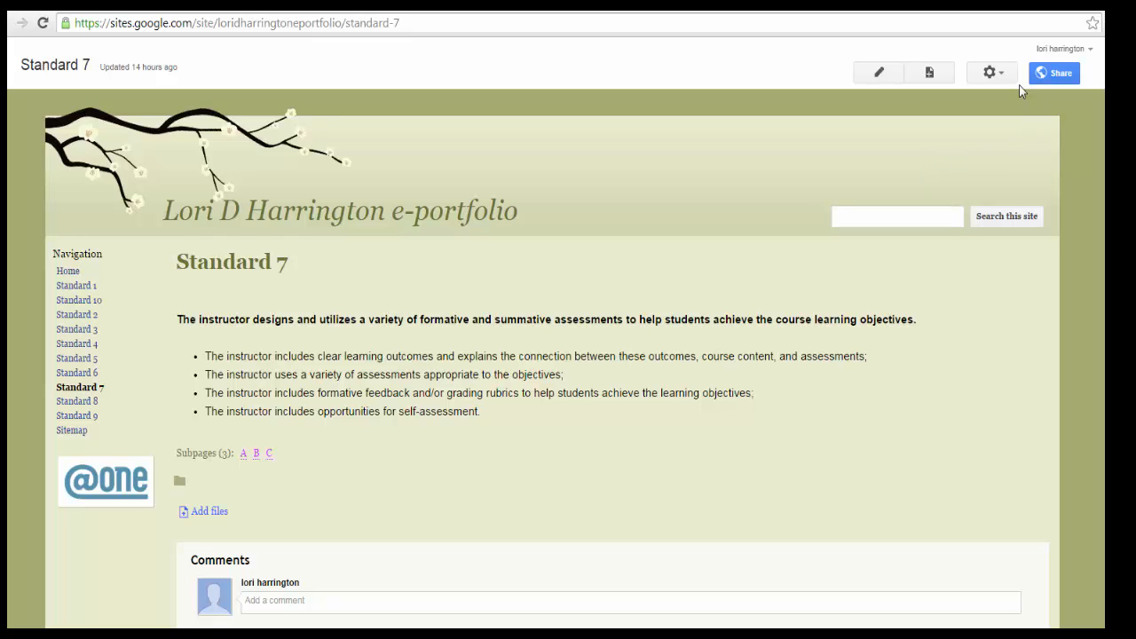
pyautogui.click(992, 75)
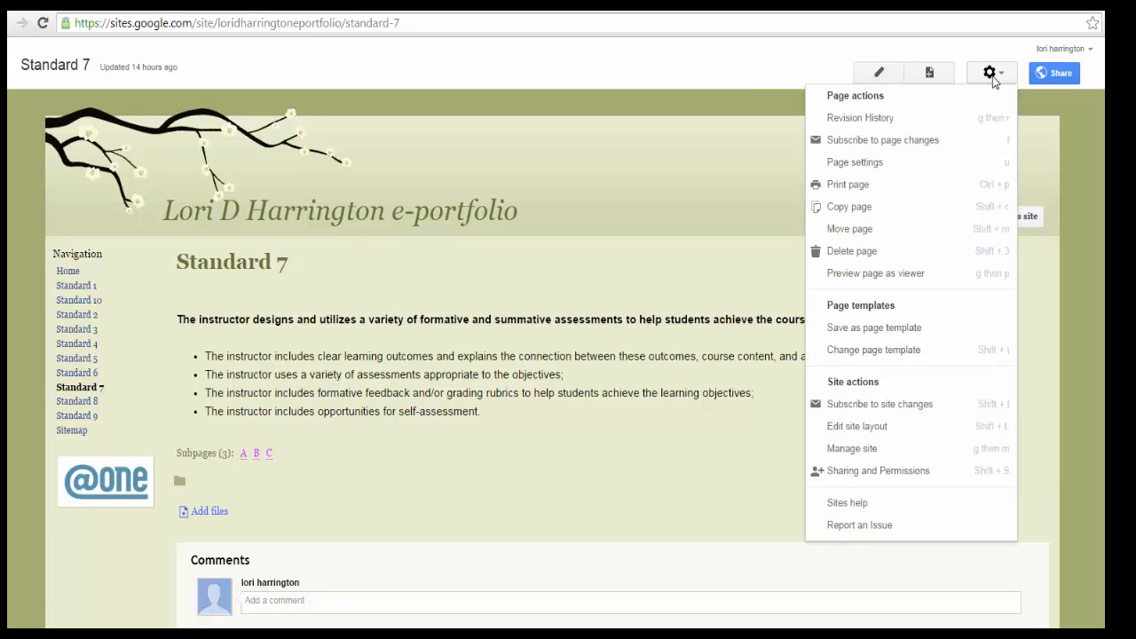
pyautogui.click(901, 435)
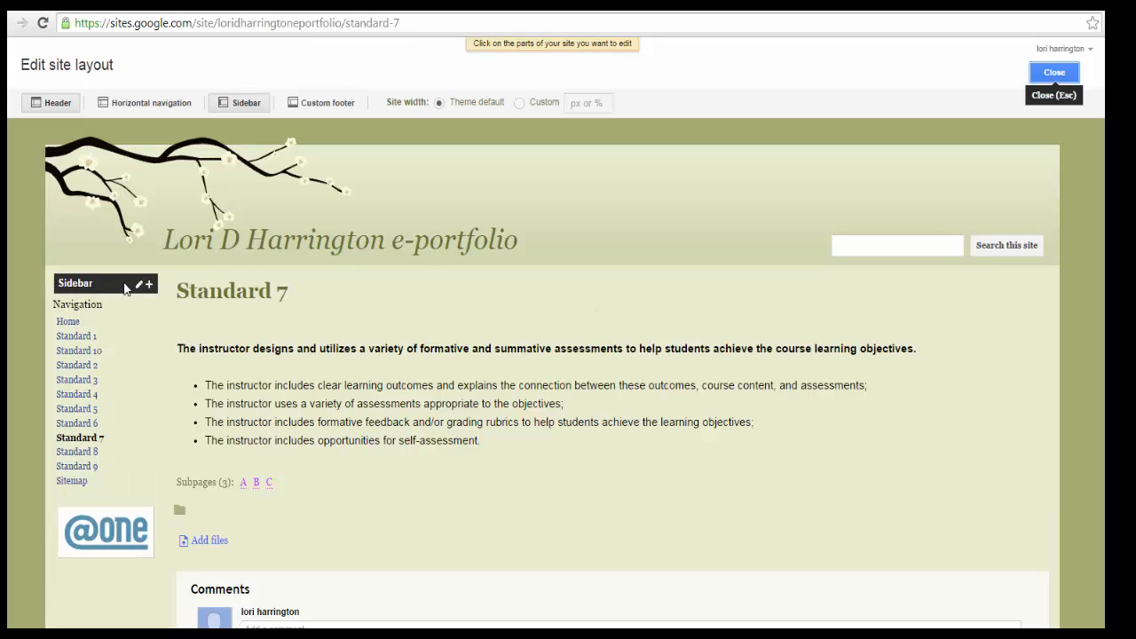
pyautogui.moveTo(107, 311)
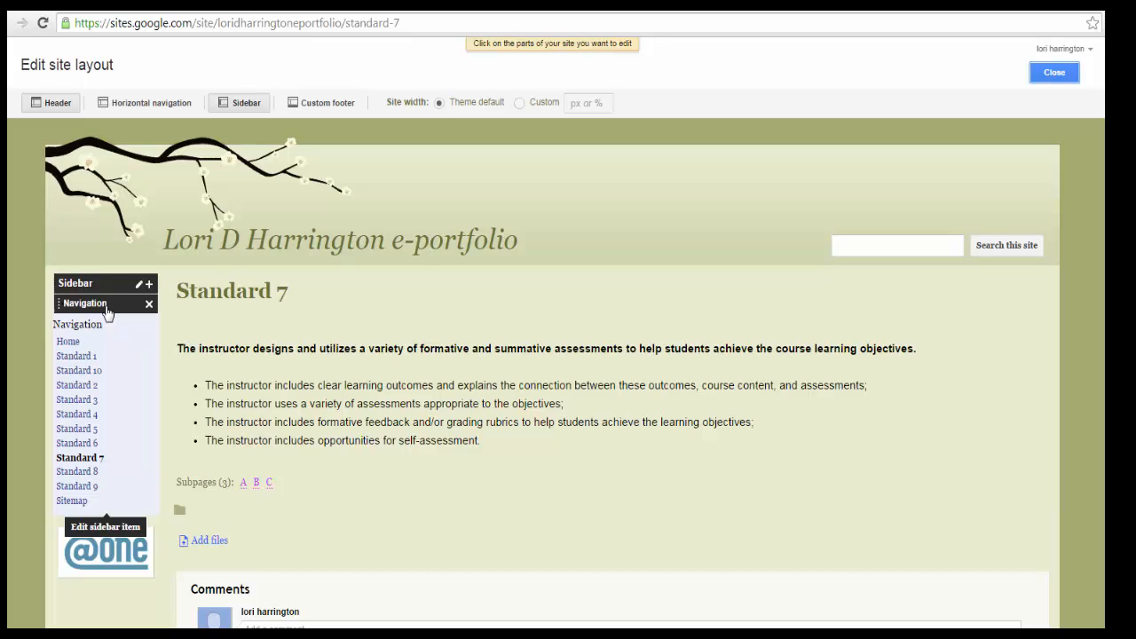
pyautogui.click(107, 309)
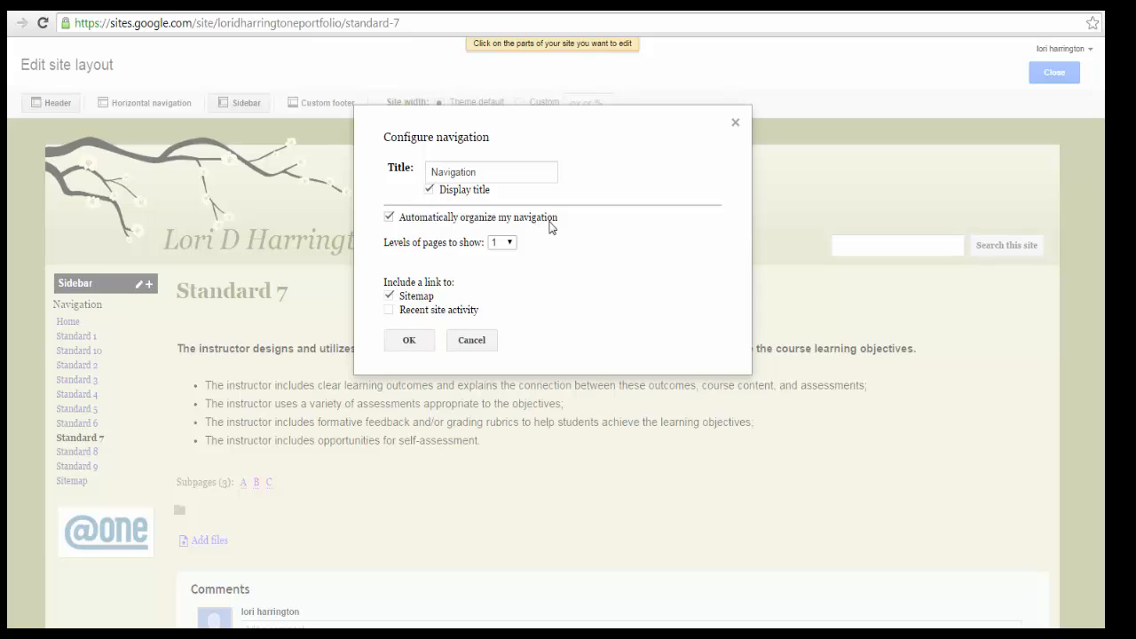
pyautogui.click(390, 218)
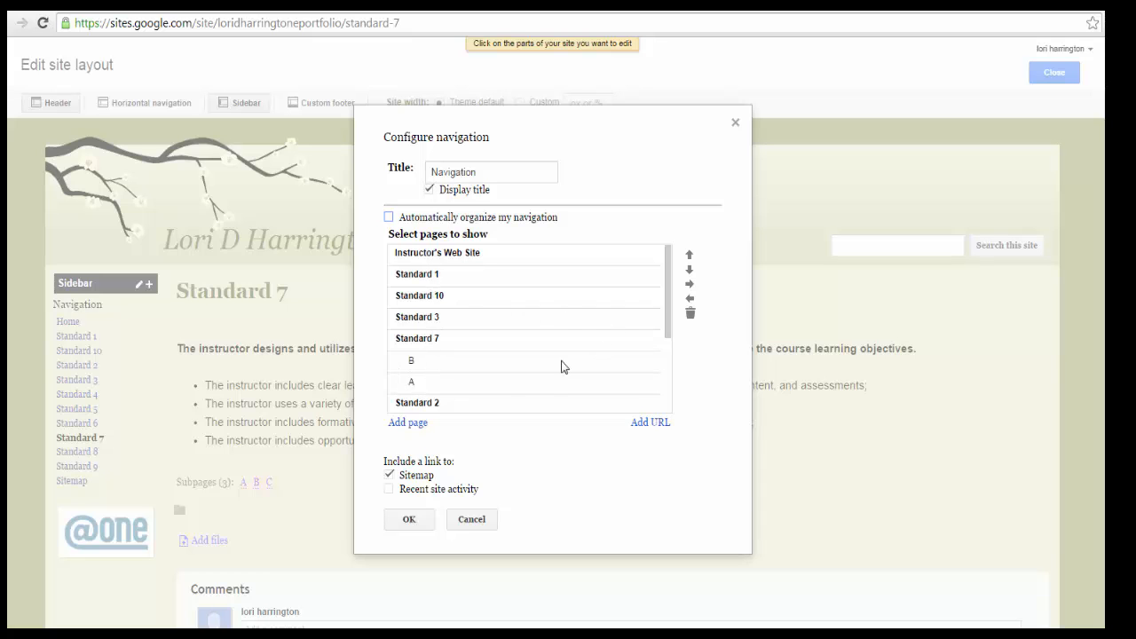
pyautogui.click(413, 524)
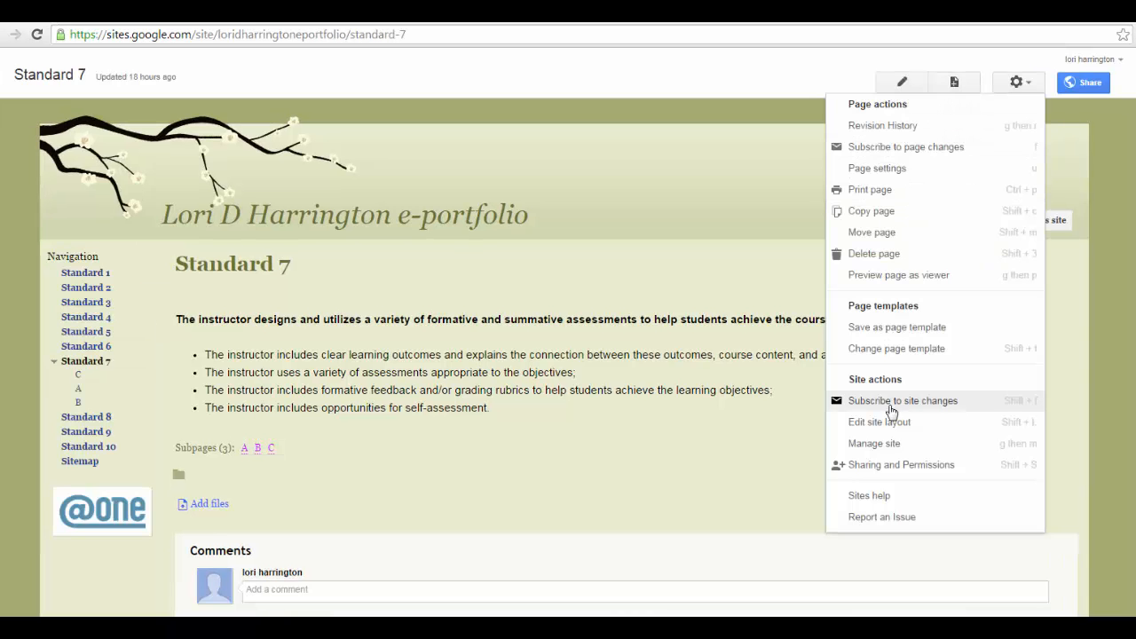
# - Open the sidebar navigation settings in the site layout and choose Standard 1 from the site map as a page to add
pyautogui.click(892, 429)
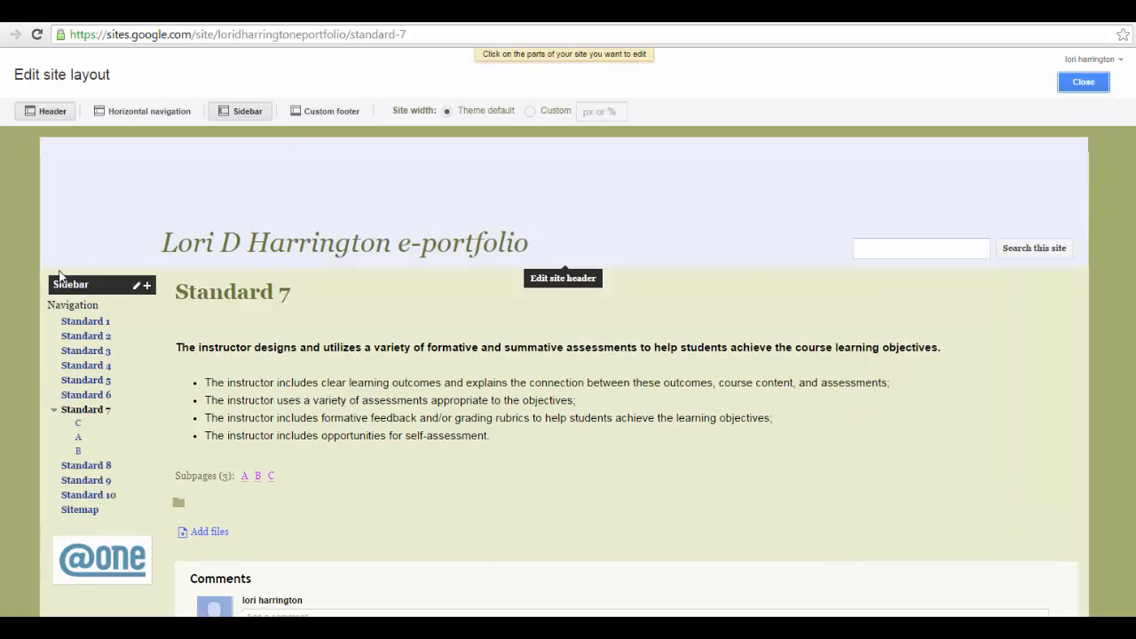
pyautogui.click(77, 304)
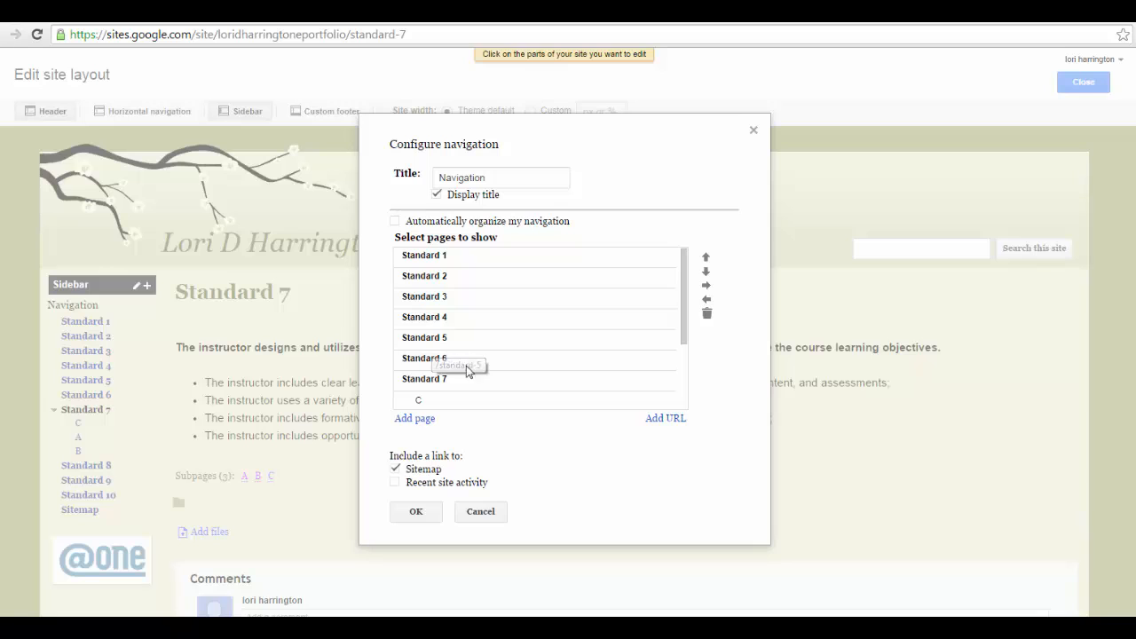
pyautogui.click(414, 419)
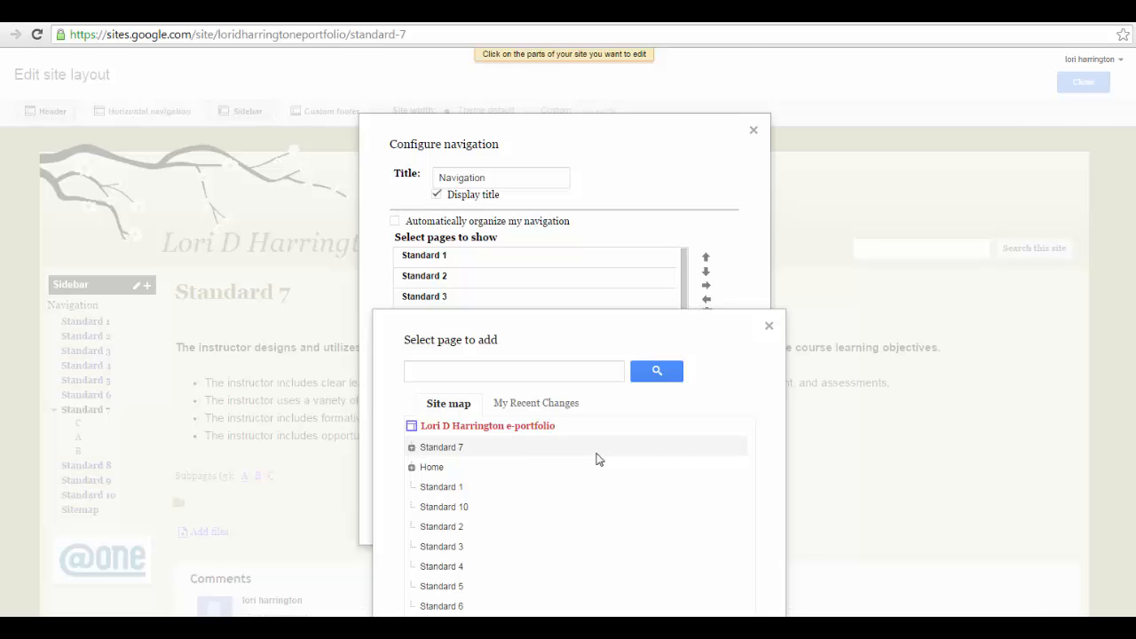
pyautogui.scroll(-2, 598, 459)
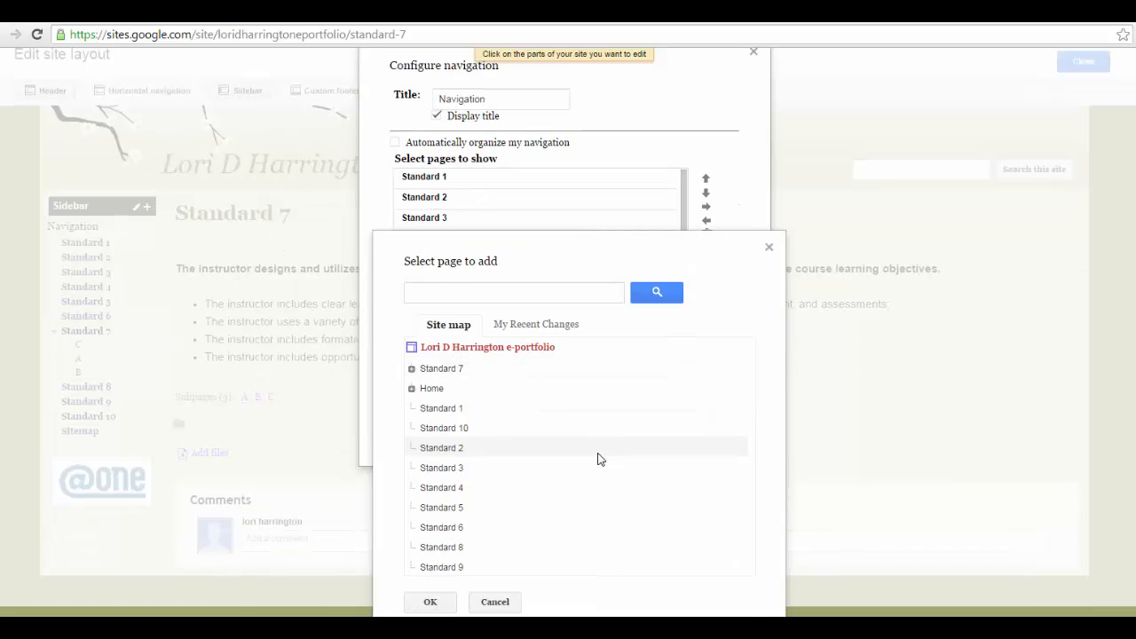
pyautogui.click(435, 411)
pyautogui.click(431, 602)
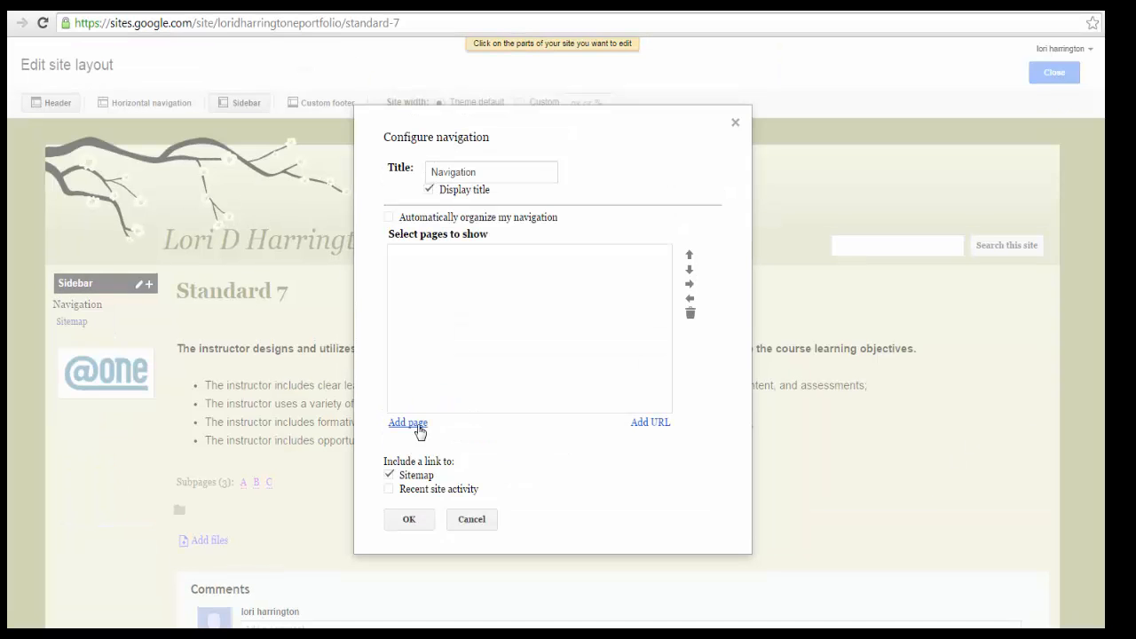
# - Add Standard 1 as the first entry in the empty list of navigation pages
pyautogui.click(417, 370)
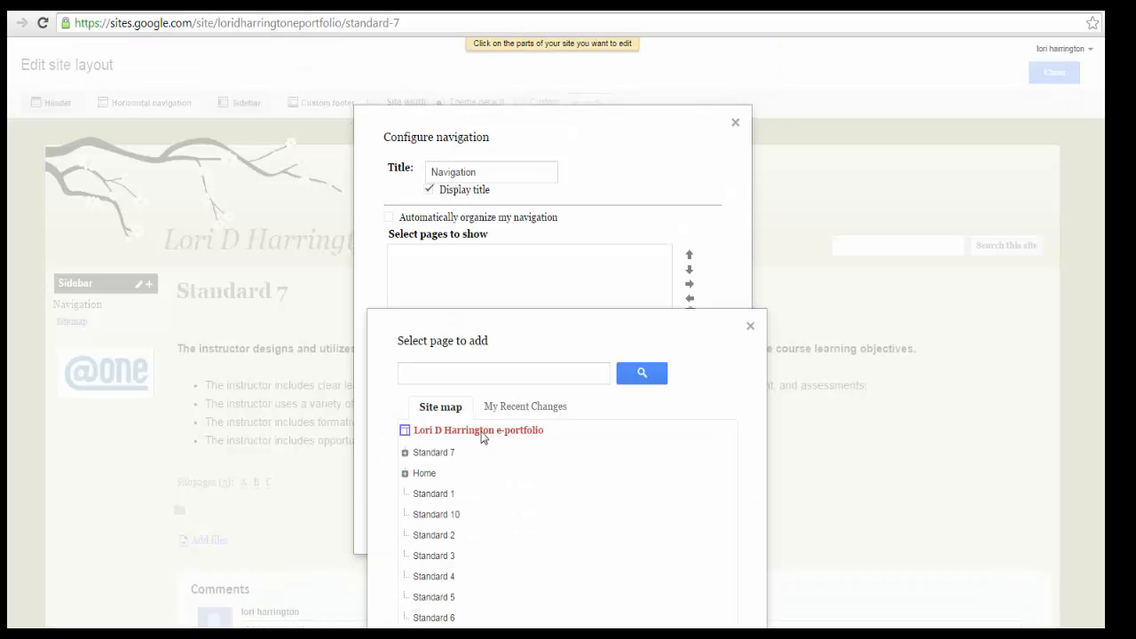
pyautogui.scroll(-2, 515, 452)
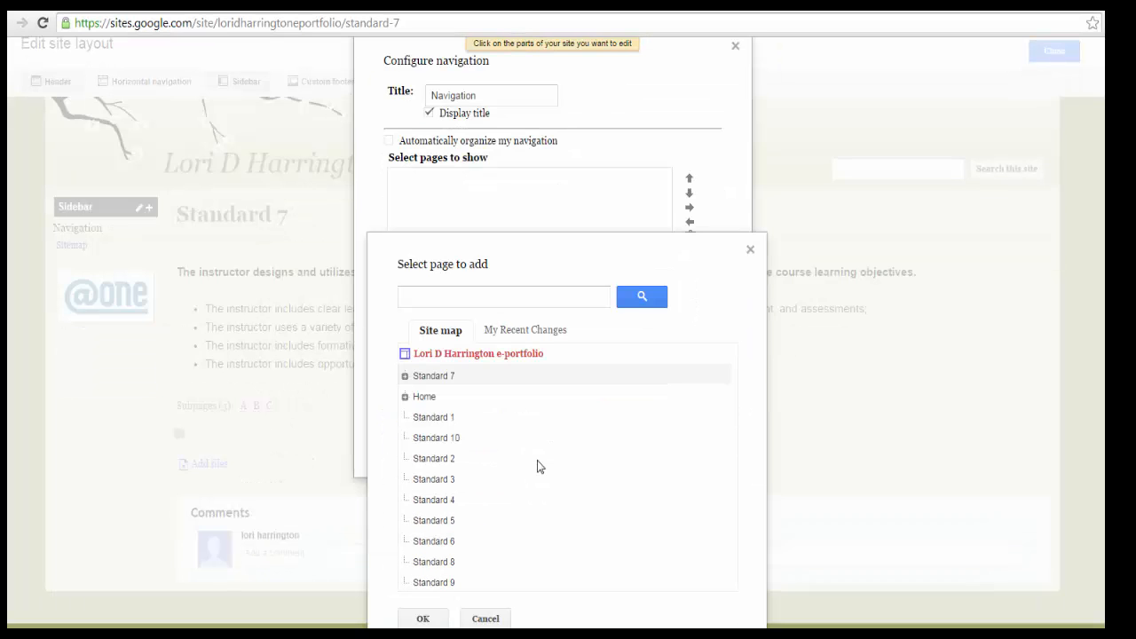
pyautogui.click(441, 417)
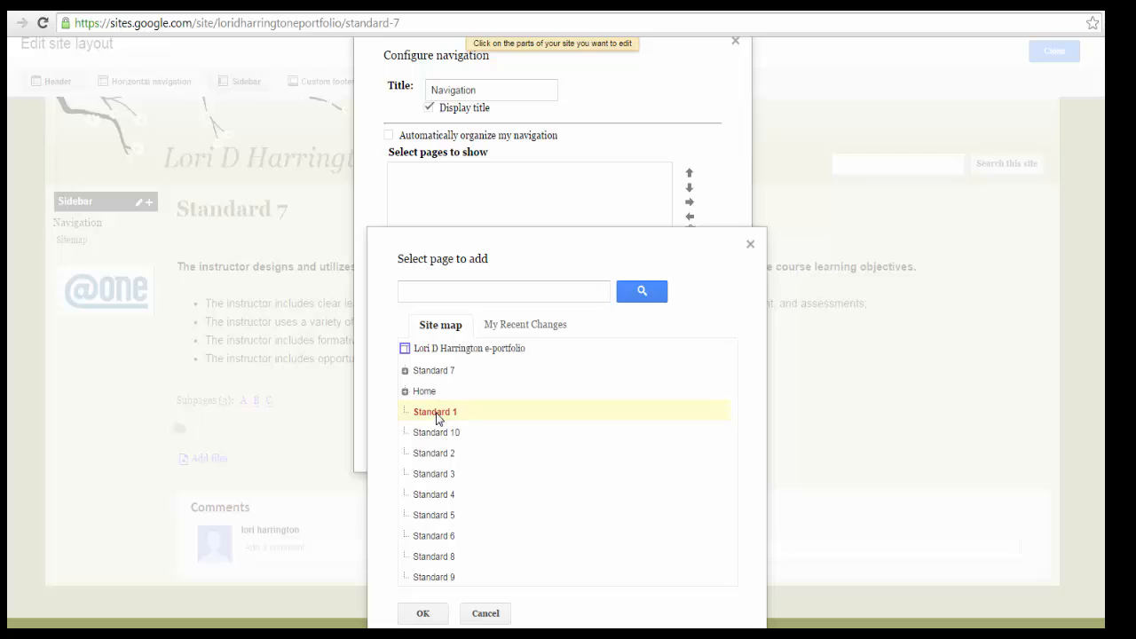
pyautogui.click(424, 614)
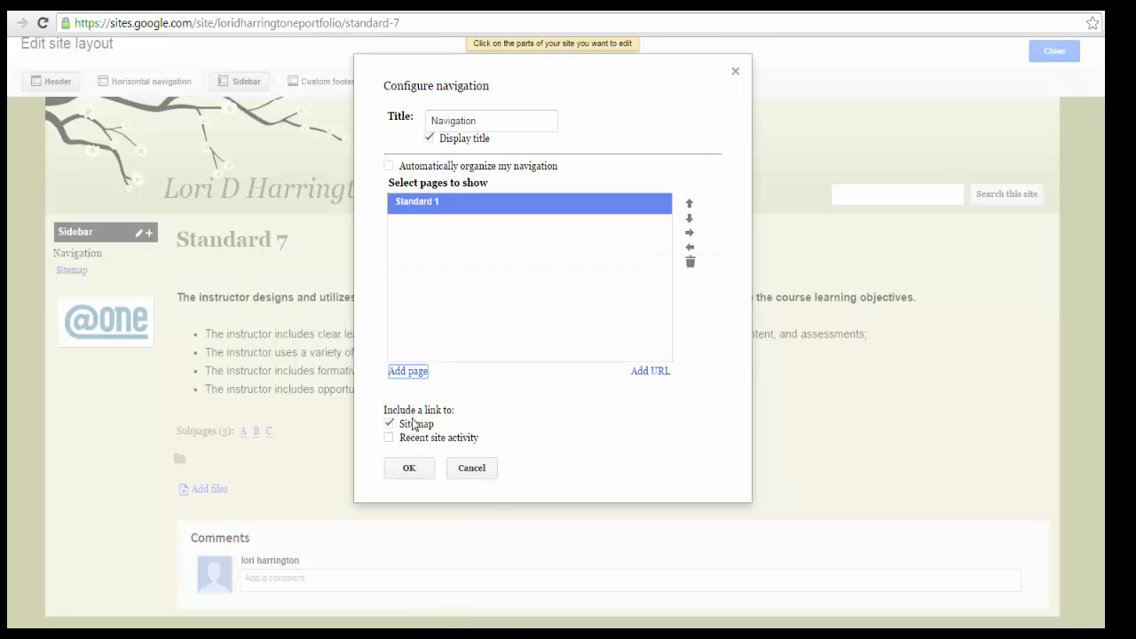
# - Add the Standard 2 and Standard 3 pages to the navigation list below Standard 1
pyautogui.click(414, 376)
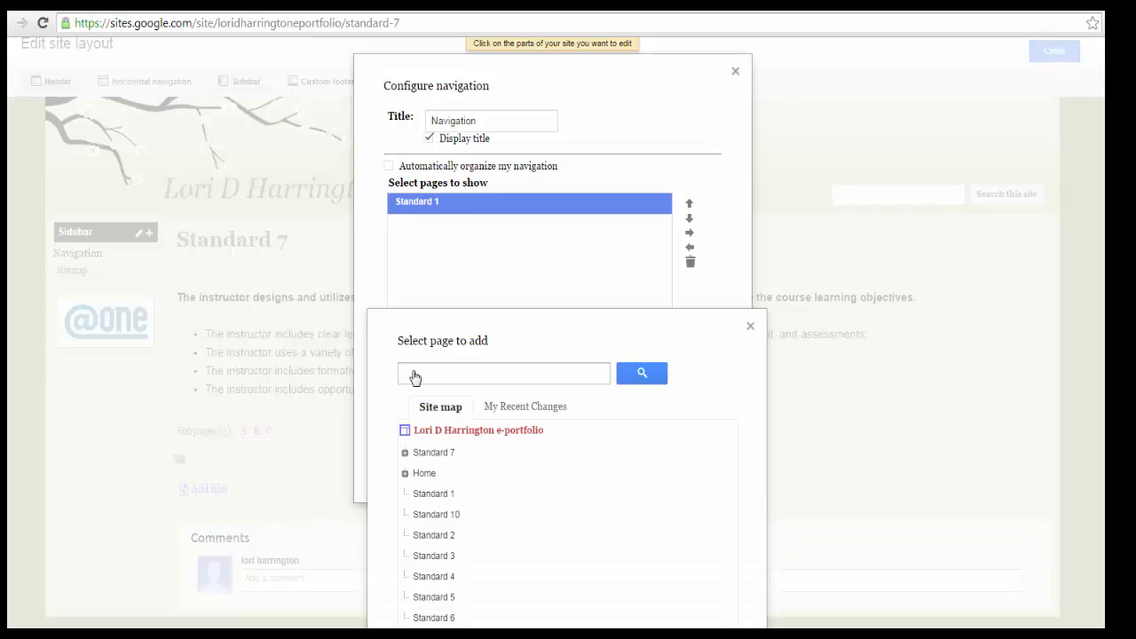
pyautogui.click(441, 535)
pyautogui.scroll(-1, 515, 528)
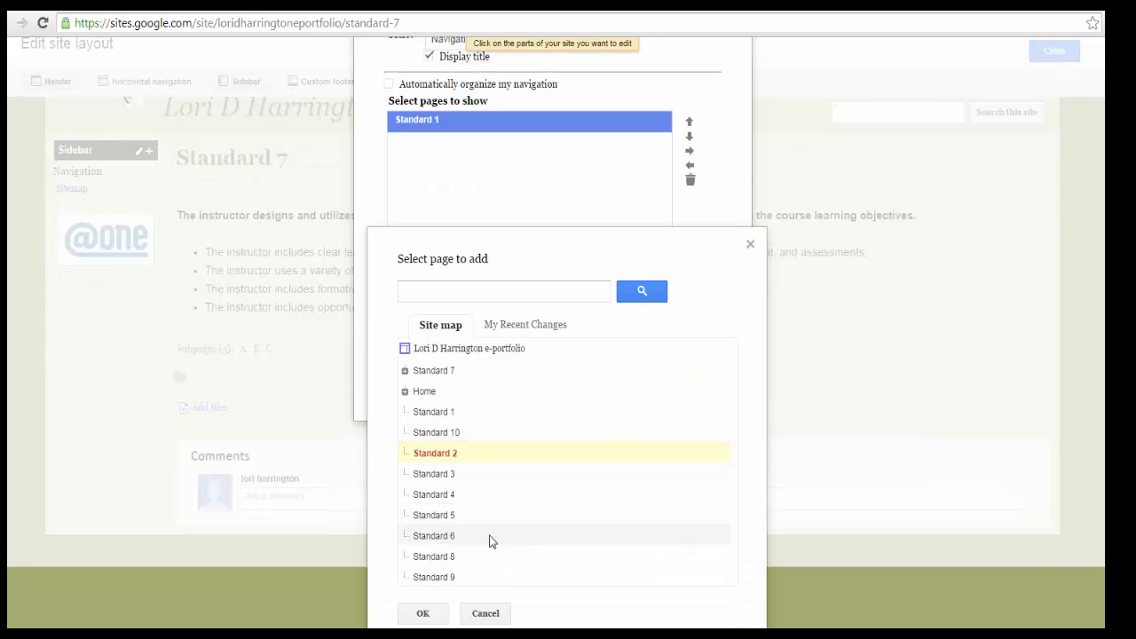
pyautogui.click(424, 614)
pyautogui.click(411, 377)
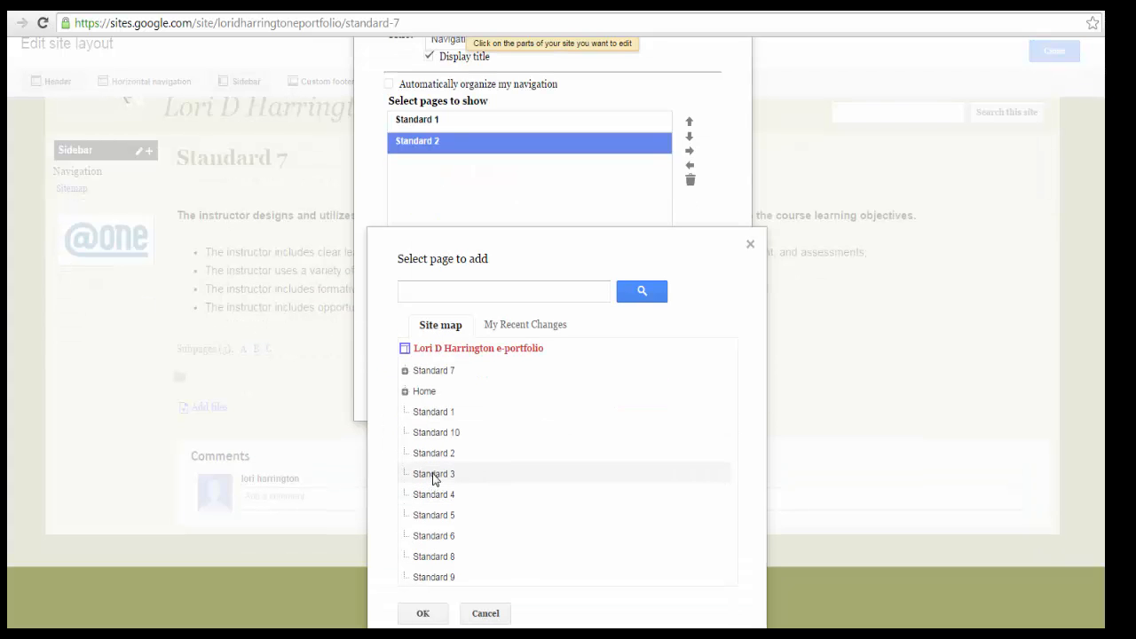
pyautogui.click(433, 474)
pyautogui.click(420, 613)
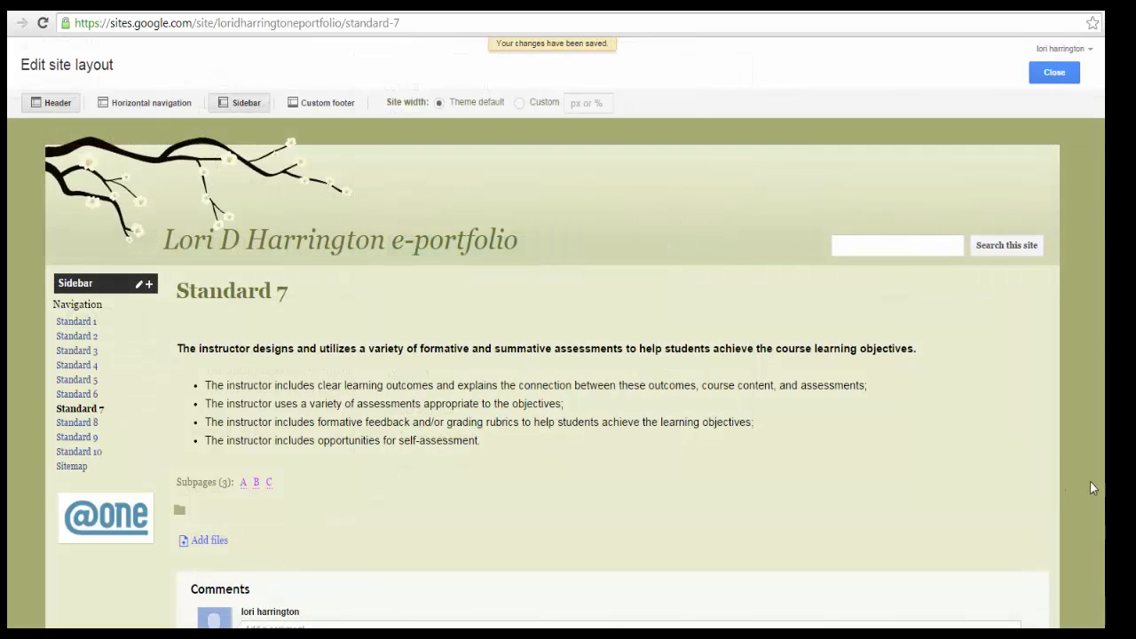
# - Configure the sidebar navigation again and add subpage A of Standard 7 to its page list
pyautogui.moveTo(109, 431)
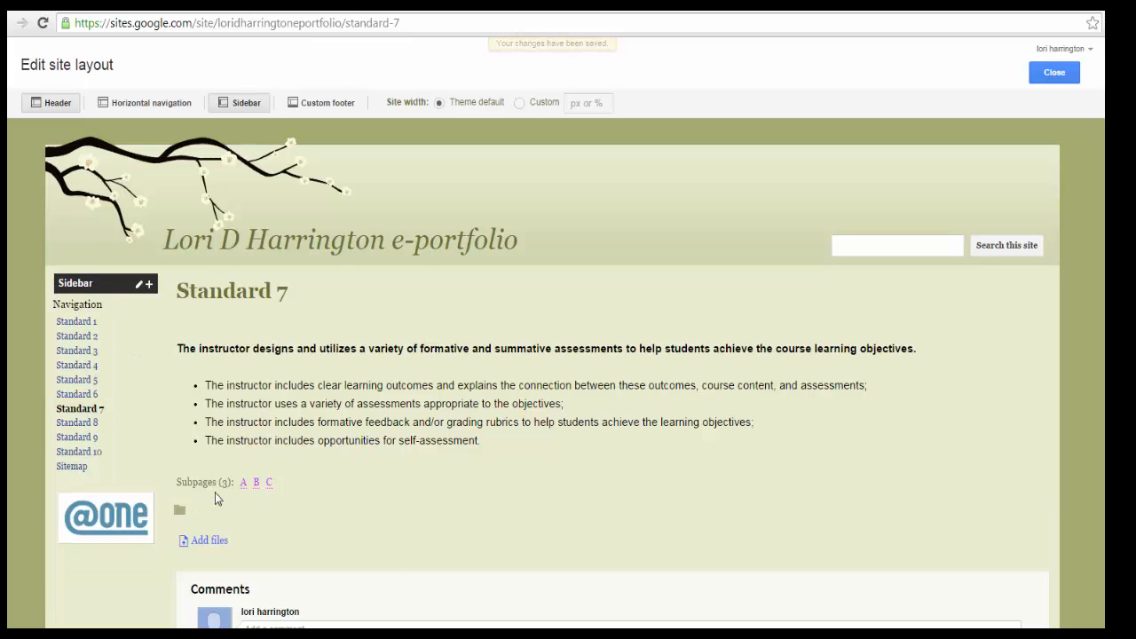
pyautogui.click(119, 309)
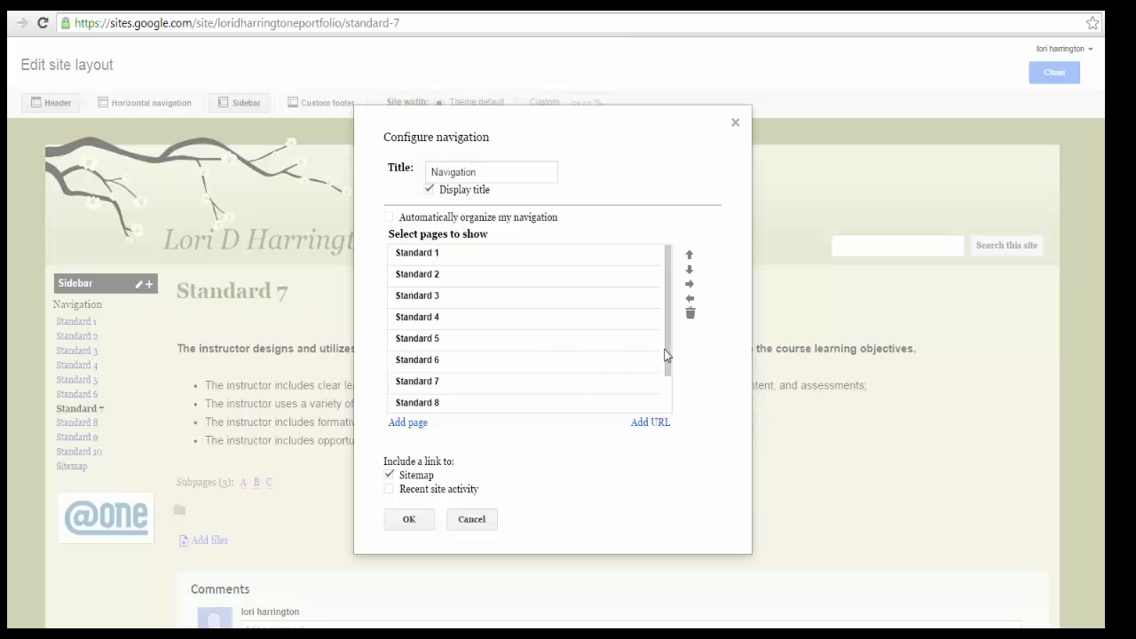
pyautogui.click(413, 424)
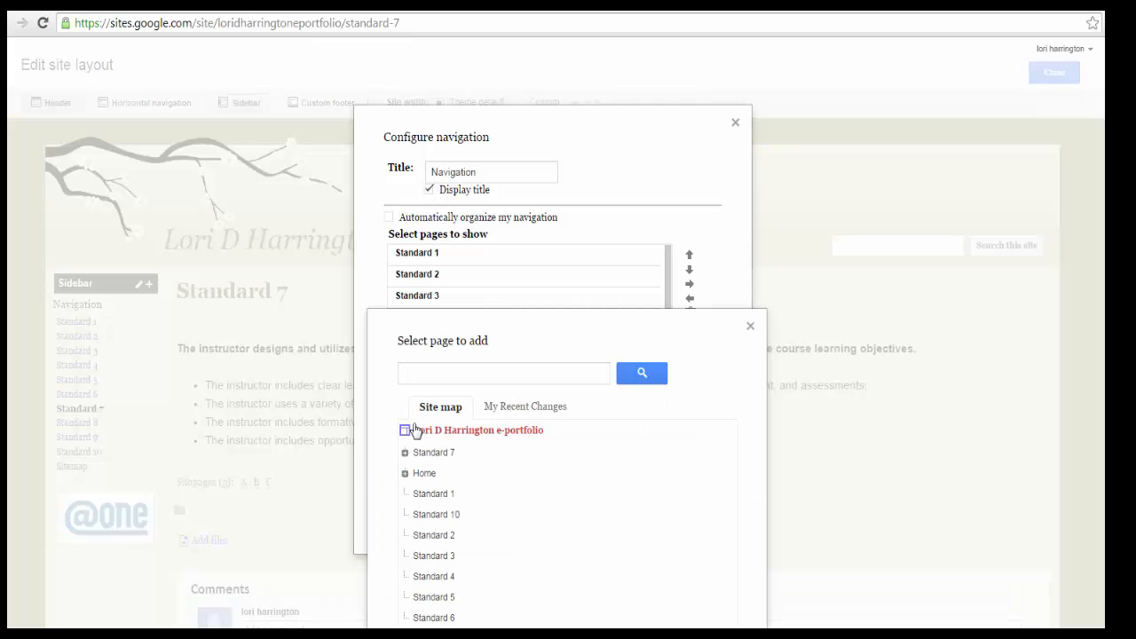
pyautogui.click(405, 453)
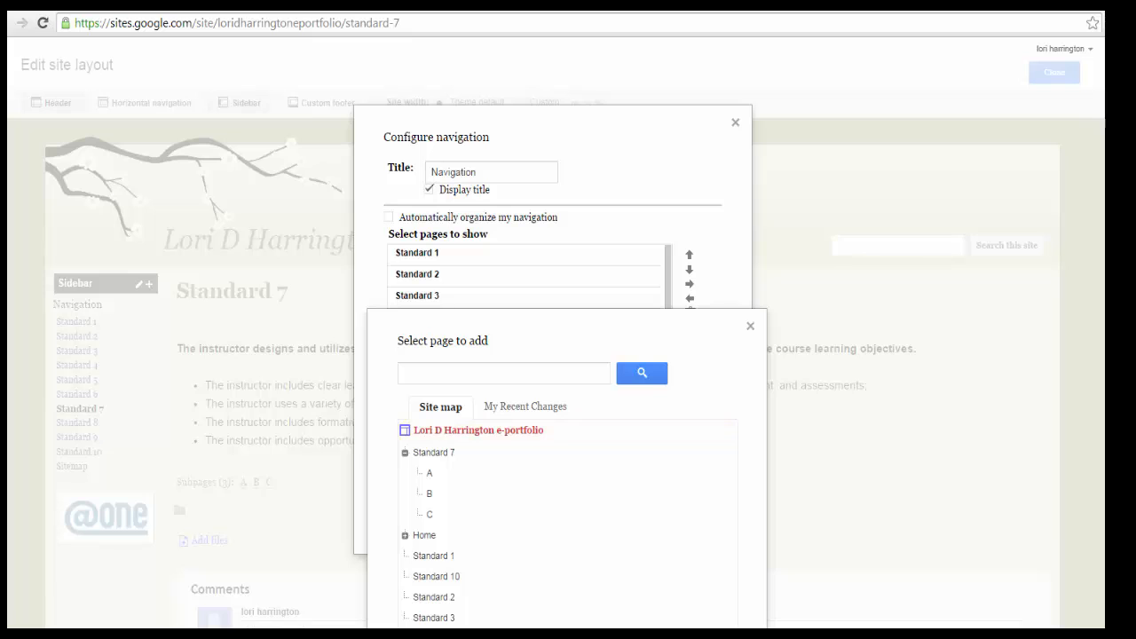
pyautogui.click(429, 477)
pyautogui.scroll(-3, 430, 479)
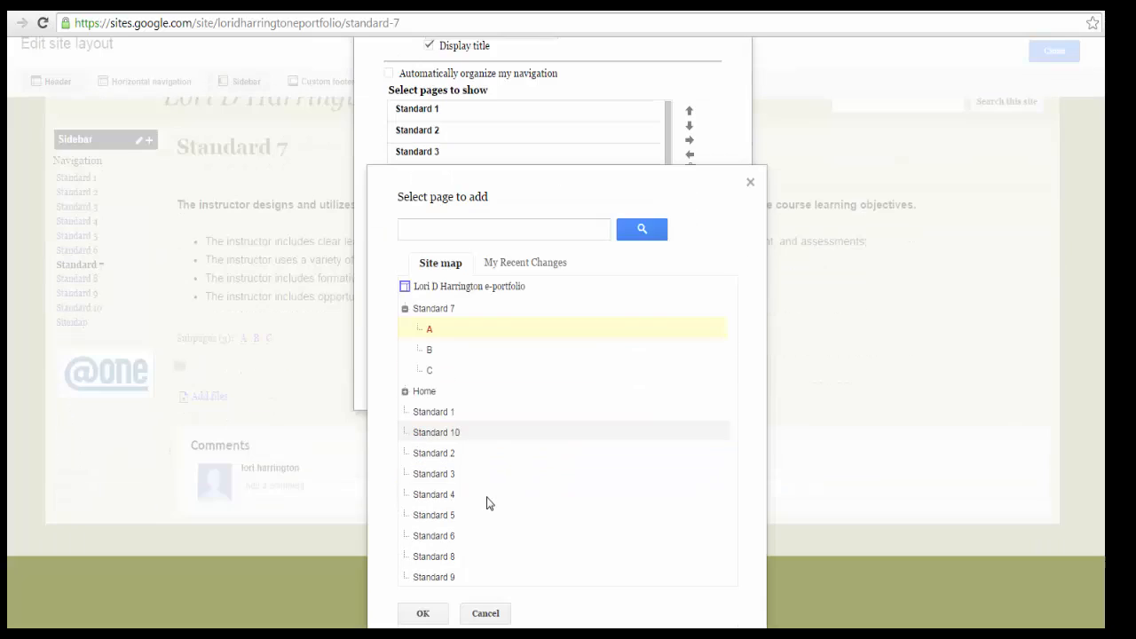
pyautogui.click(424, 613)
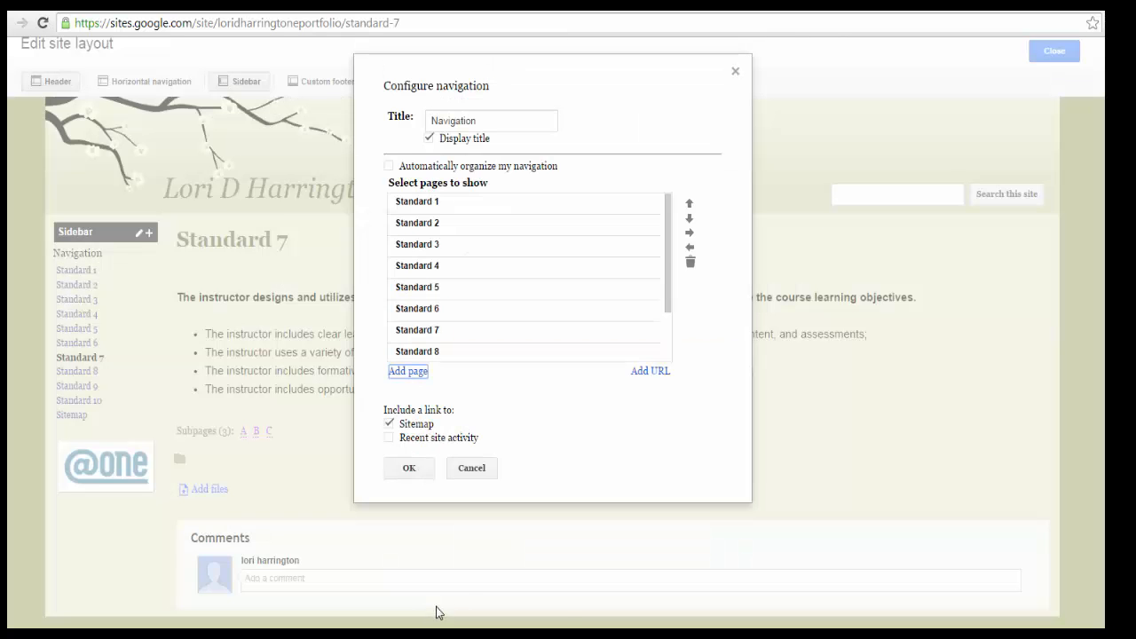
# - Add subpage B of Standard 7 from the site map to the list of navigation pages
pyautogui.click(419, 373)
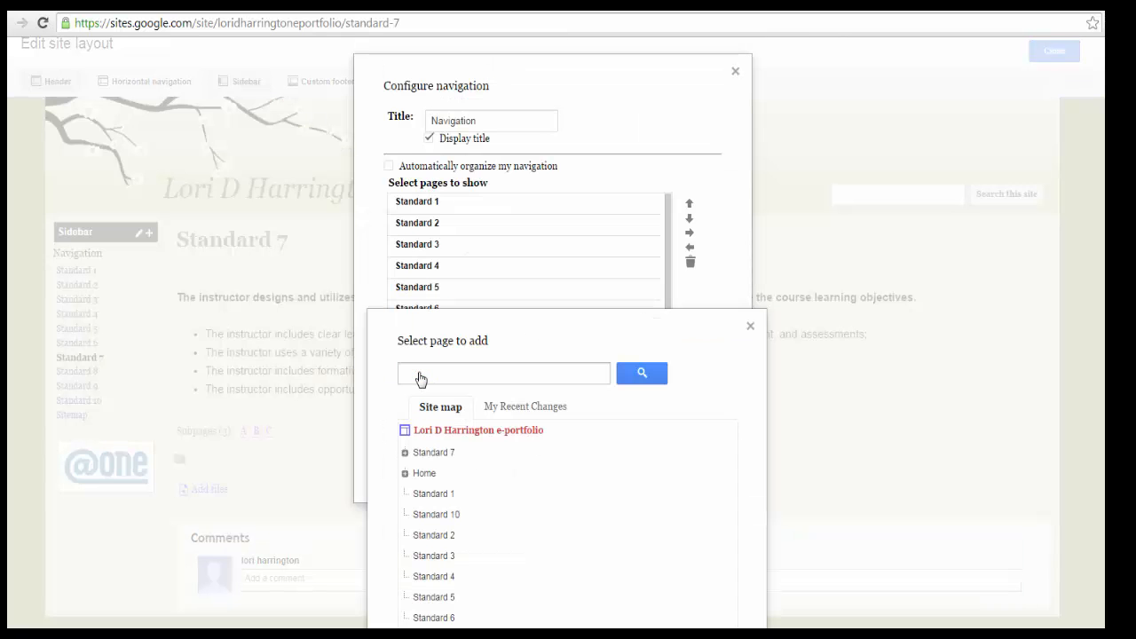
pyautogui.click(404, 453)
pyautogui.click(430, 494)
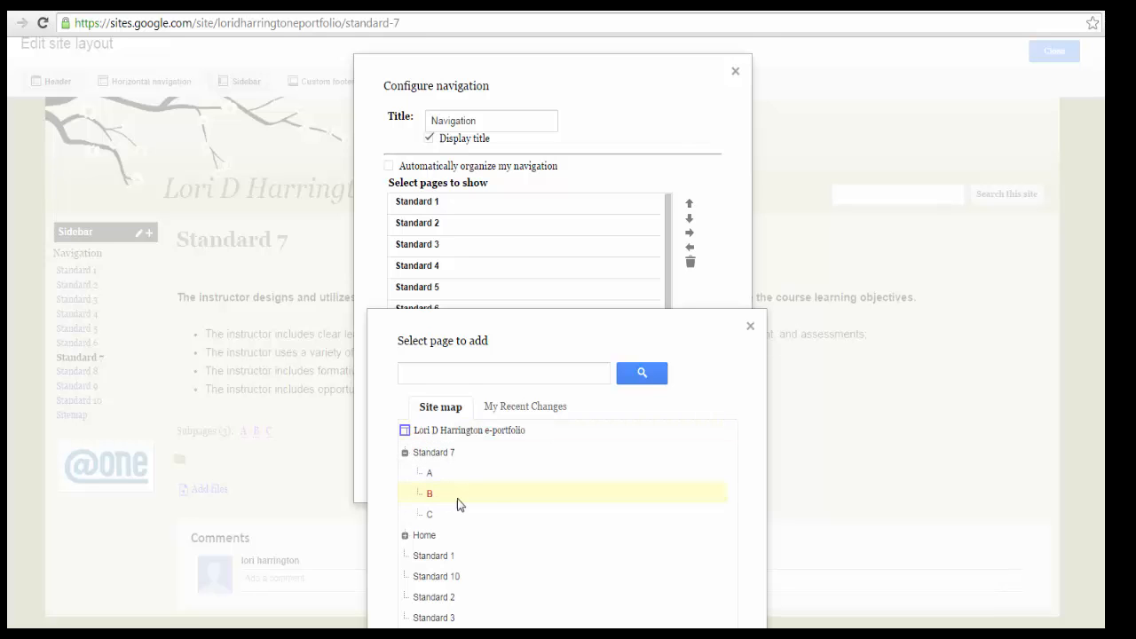
pyautogui.scroll(-2, 494, 512)
pyautogui.click(422, 613)
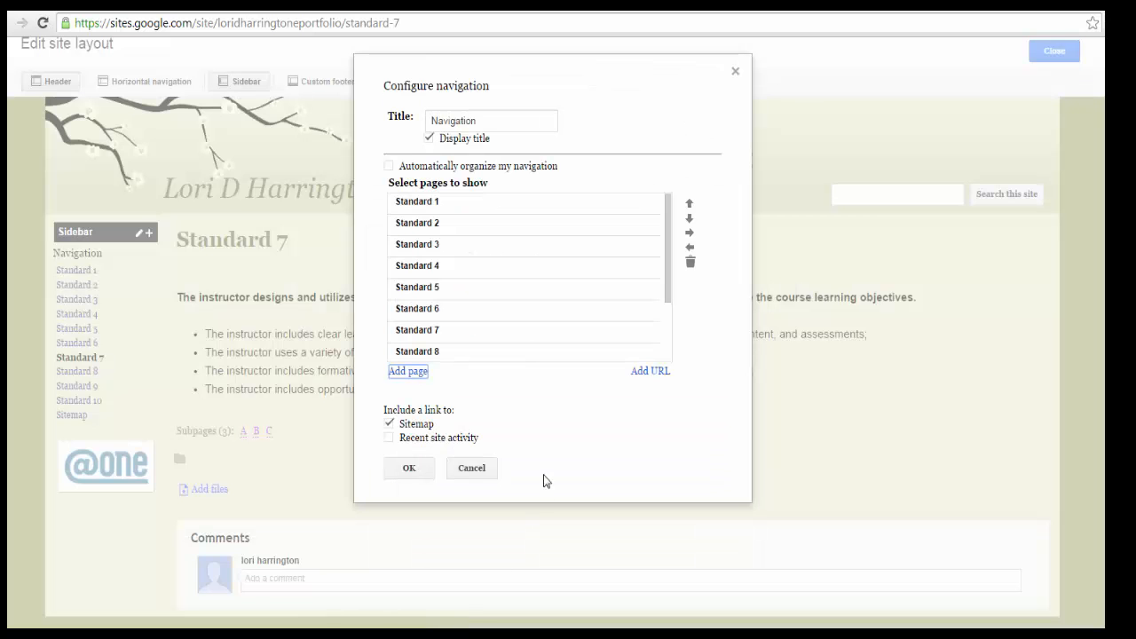
# - Insert subpage C directly below the Standard 7 entry in the list of navigation pages
pyautogui.click(429, 334)
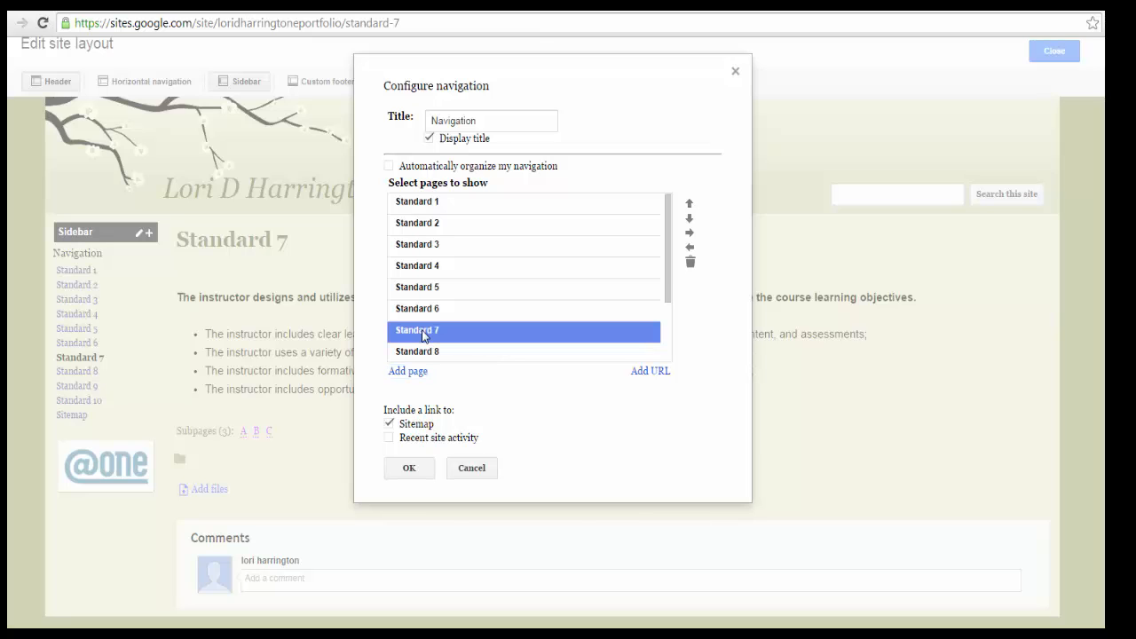
pyautogui.click(410, 373)
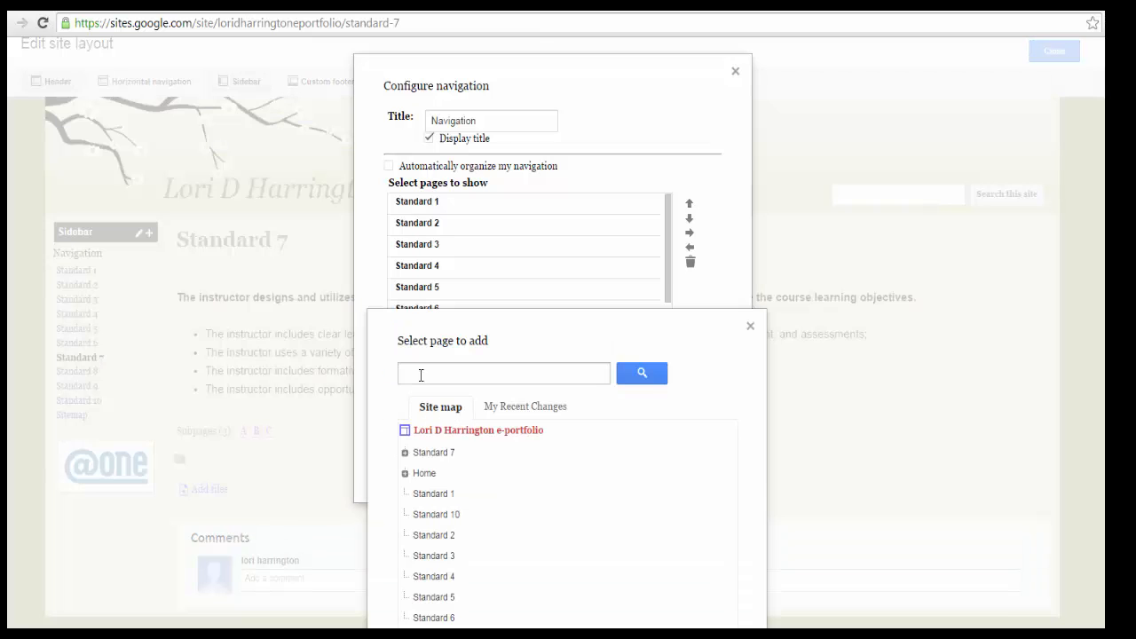
pyautogui.click(406, 455)
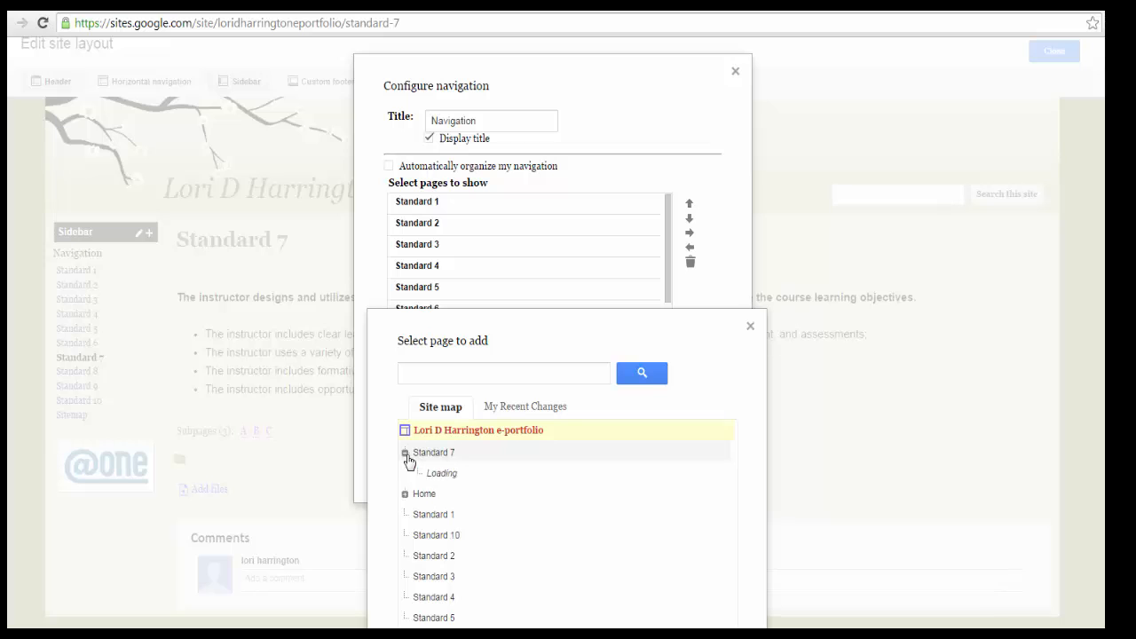
pyautogui.click(429, 514)
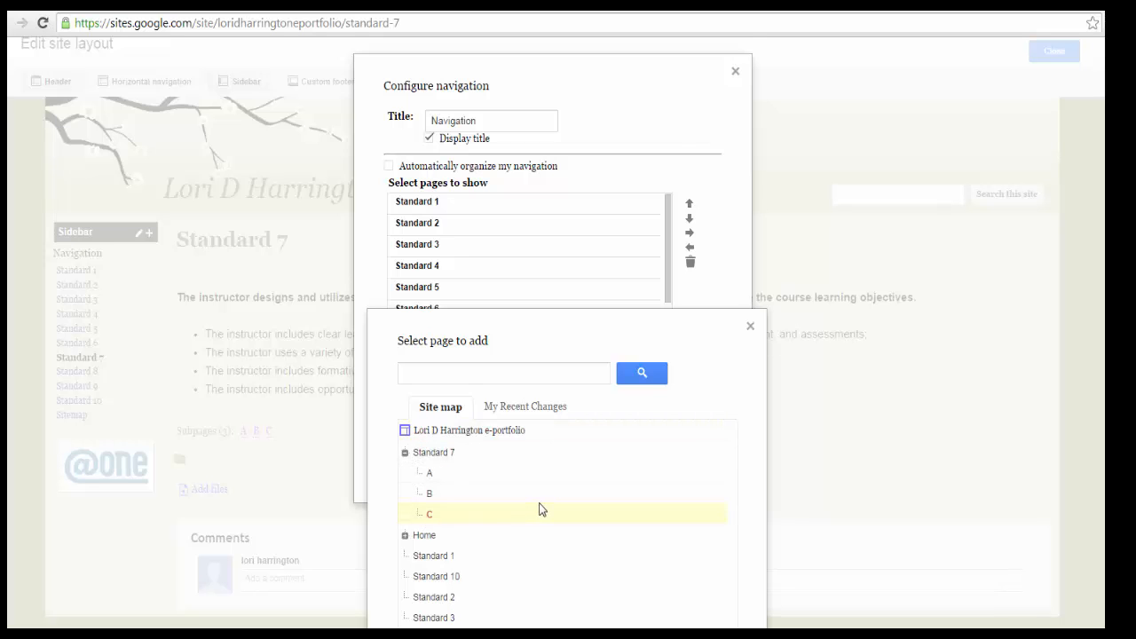
pyautogui.scroll(-3, 539, 511)
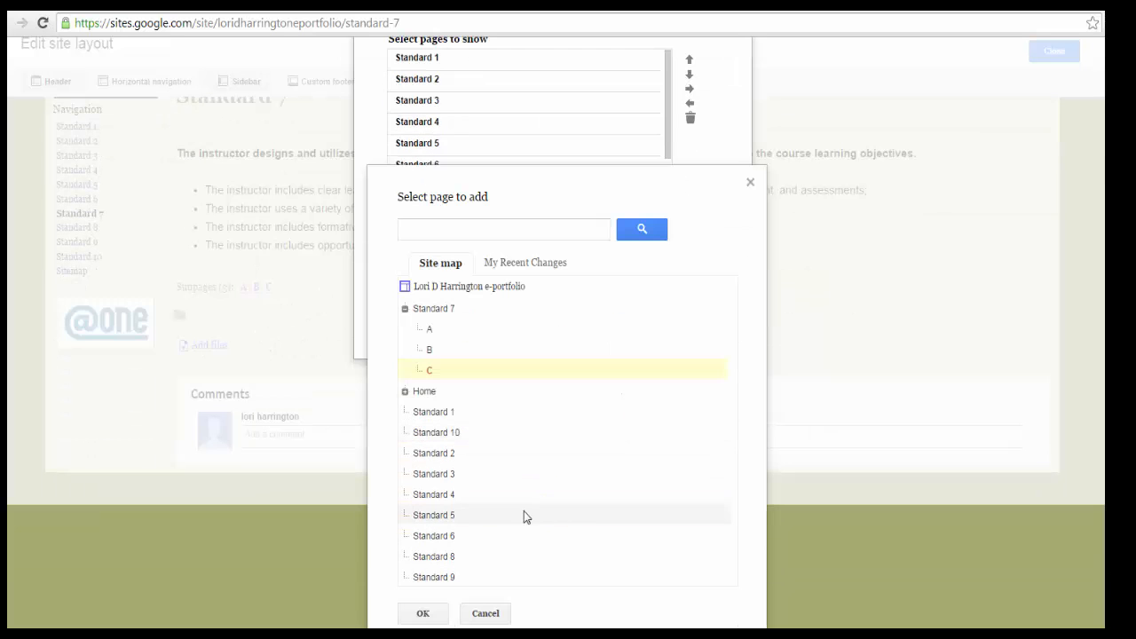
pyautogui.click(425, 613)
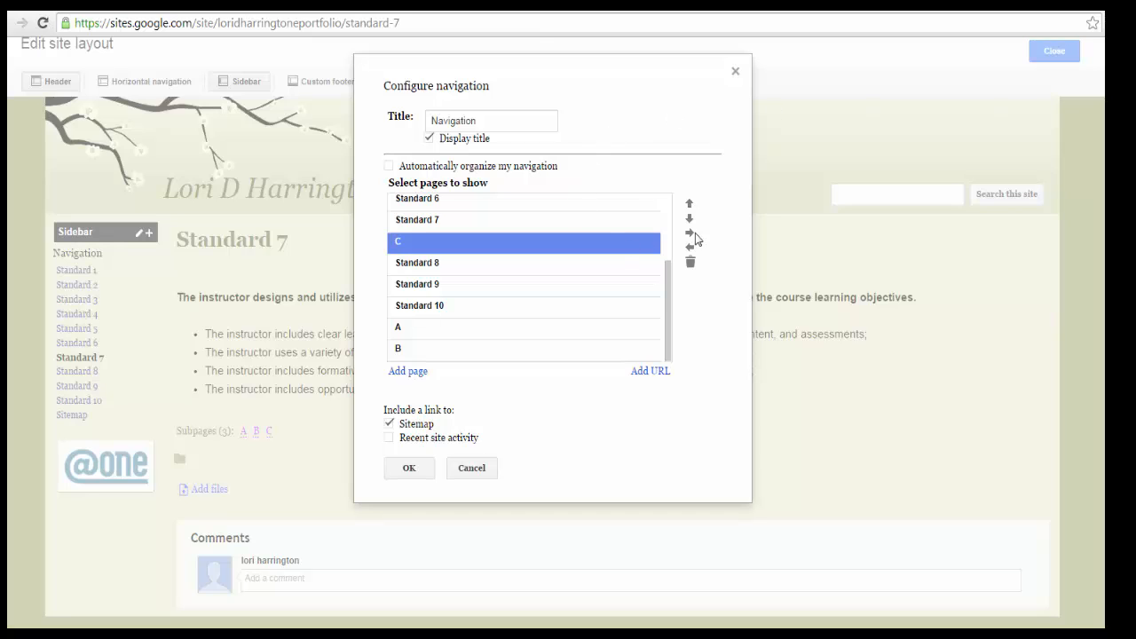
# - Move subpages A and B up the navigation list so they sit between C and Standard 8
pyautogui.click(478, 332)
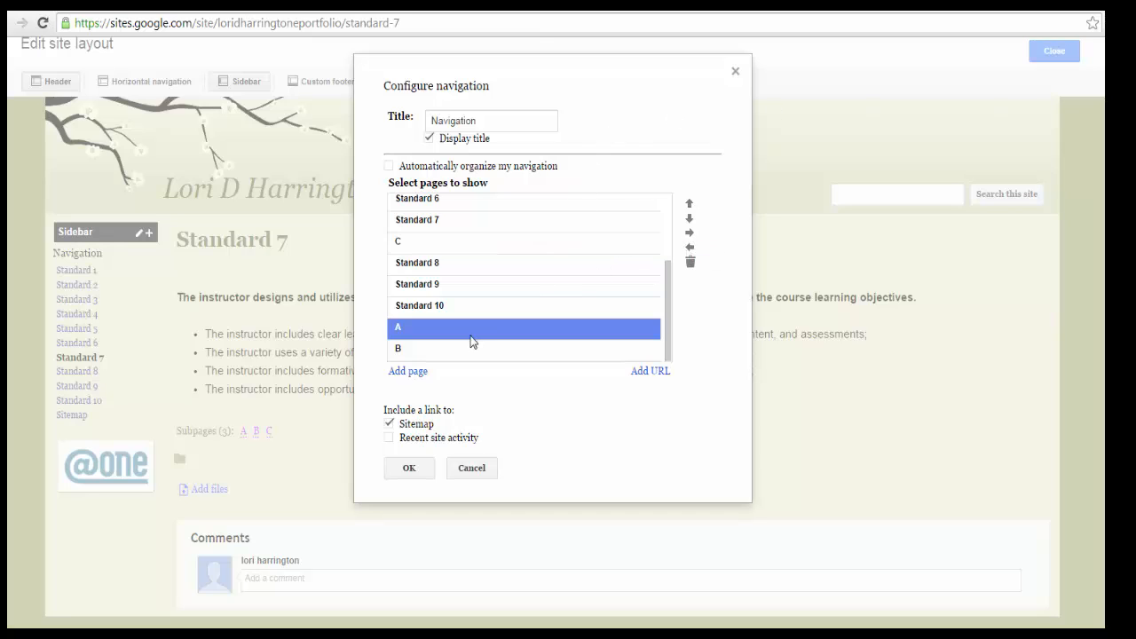
pyautogui.click(690, 206)
pyautogui.click(690, 206)
pyautogui.click(690, 206)
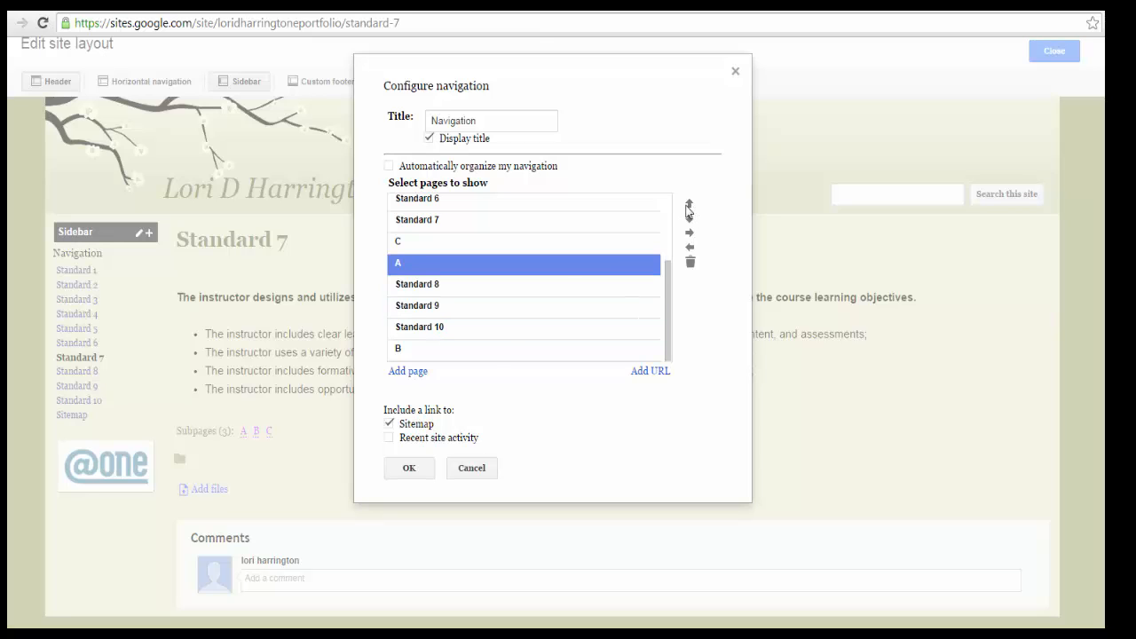
pyautogui.click(491, 351)
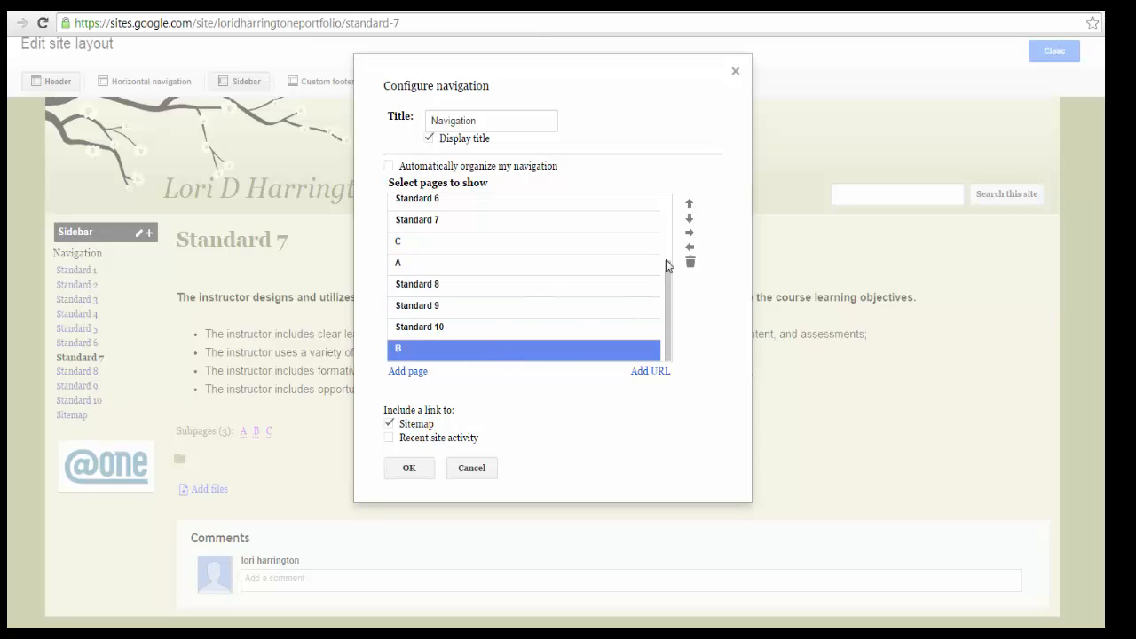
pyautogui.click(689, 204)
pyautogui.click(689, 204)
pyautogui.click(690, 205)
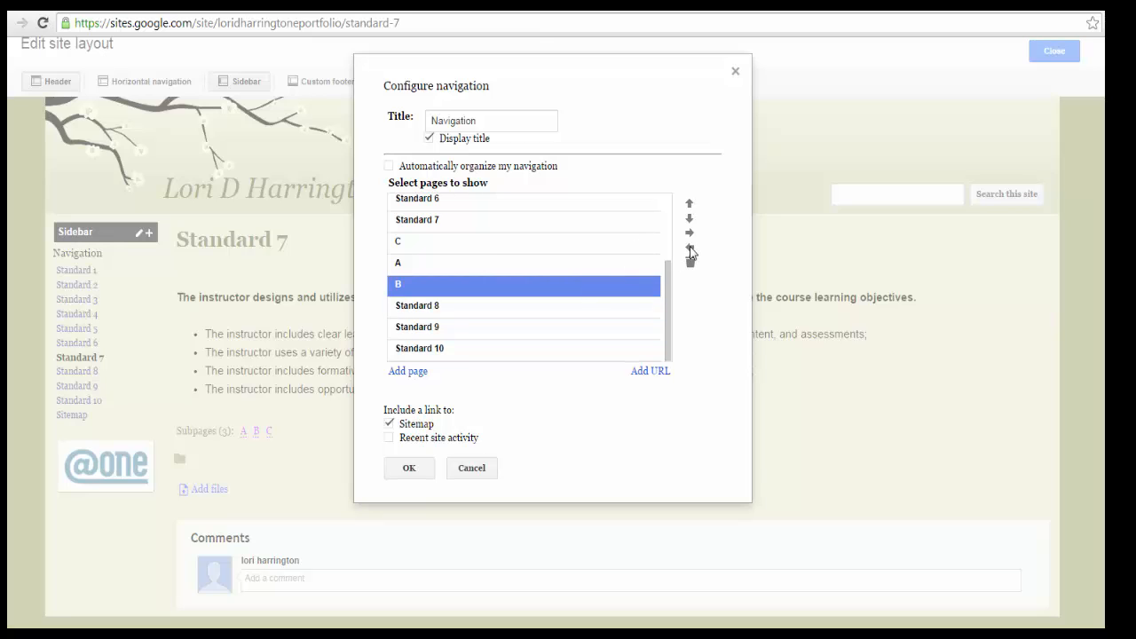
# - Indent pages C, A and B one level under Standard 7 and apply the navigation configuration
pyautogui.click(537, 241)
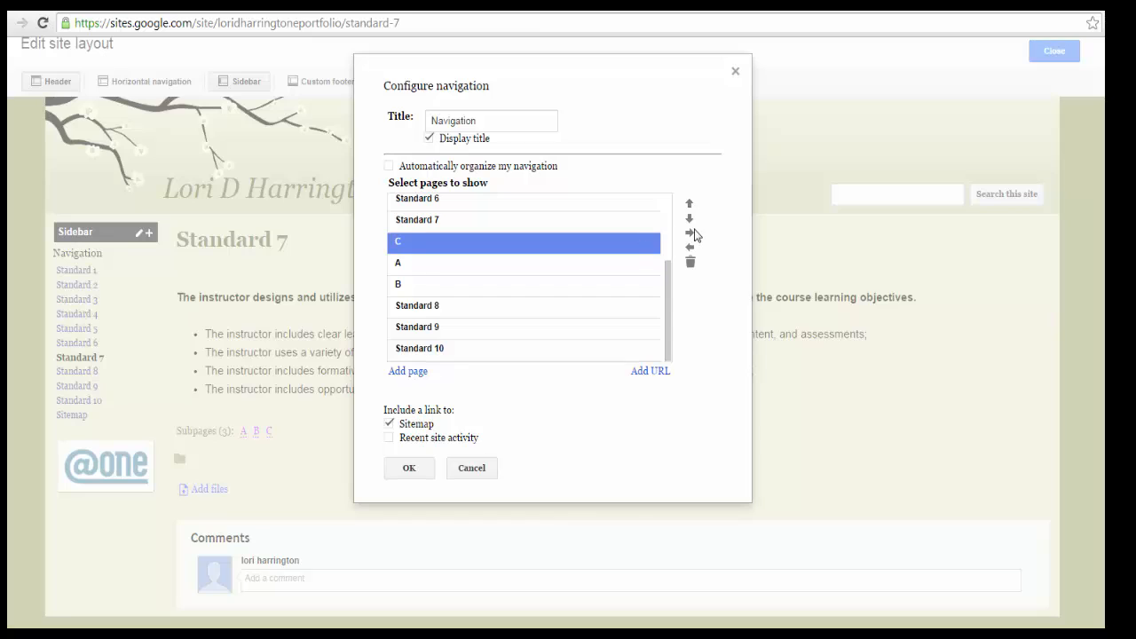
pyautogui.click(691, 236)
pyautogui.click(545, 266)
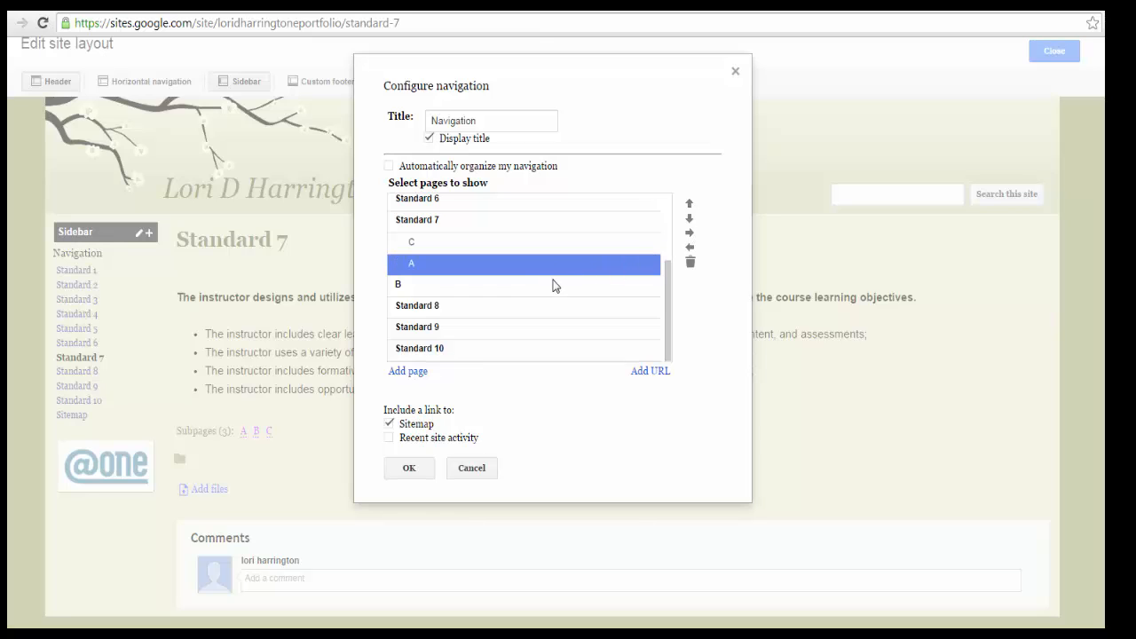
pyautogui.click(542, 285)
pyautogui.click(691, 235)
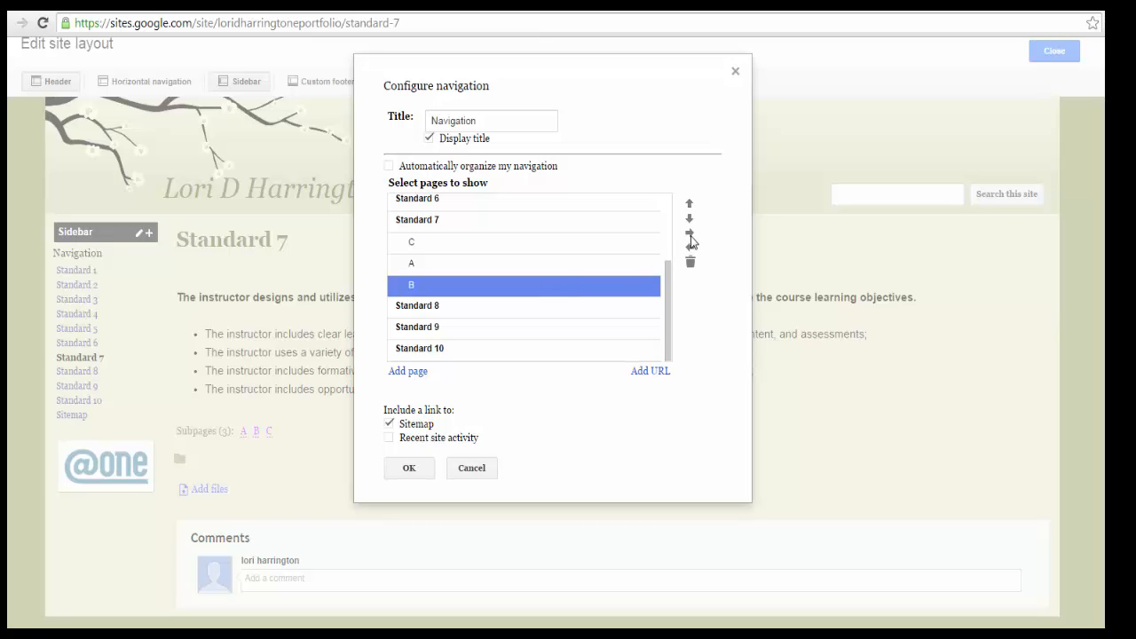
pyautogui.click(419, 475)
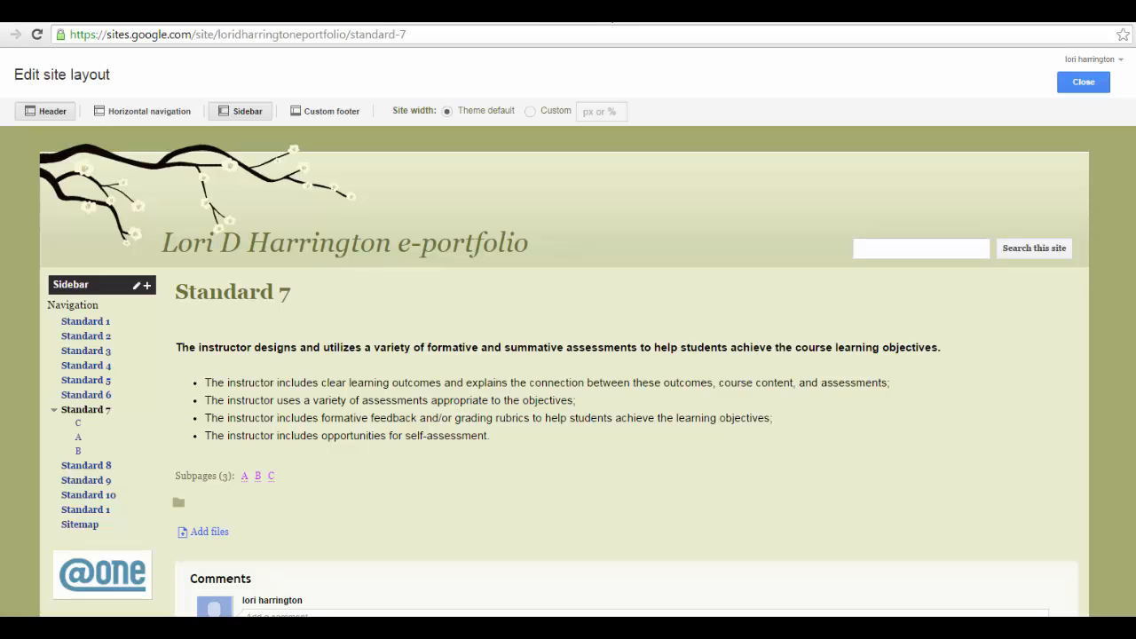
# - Switch to the browser tab with the instructor's course information site and select its full web address for copying
pyautogui.click(371, 20)
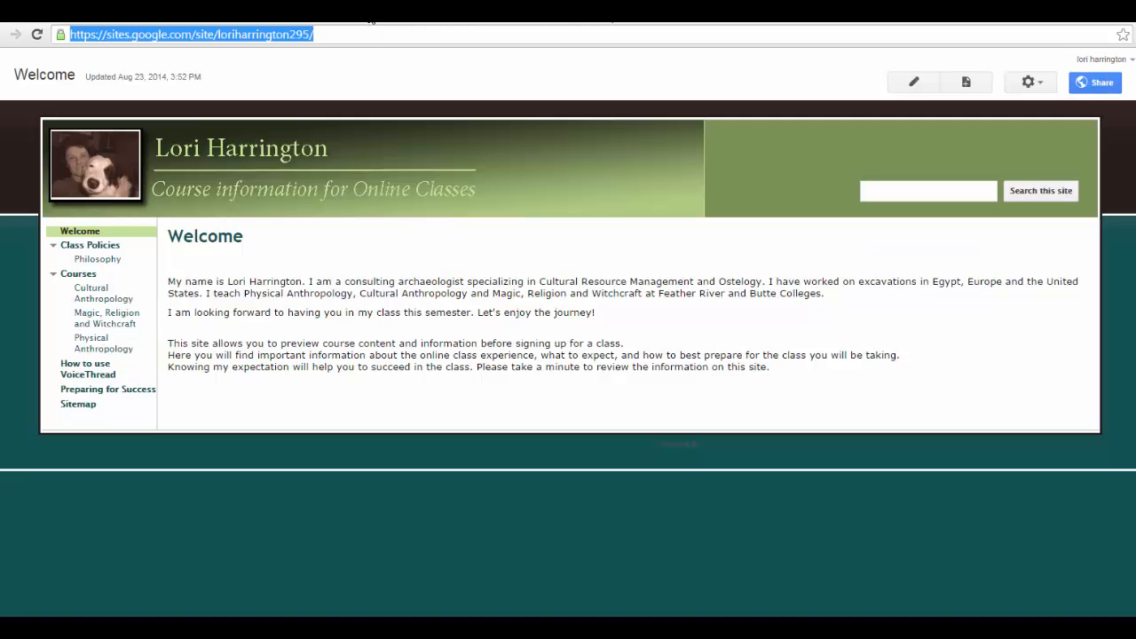
pyautogui.click(351, 34)
pyautogui.moveTo(351, 34); pyautogui.dragTo(81, 37)
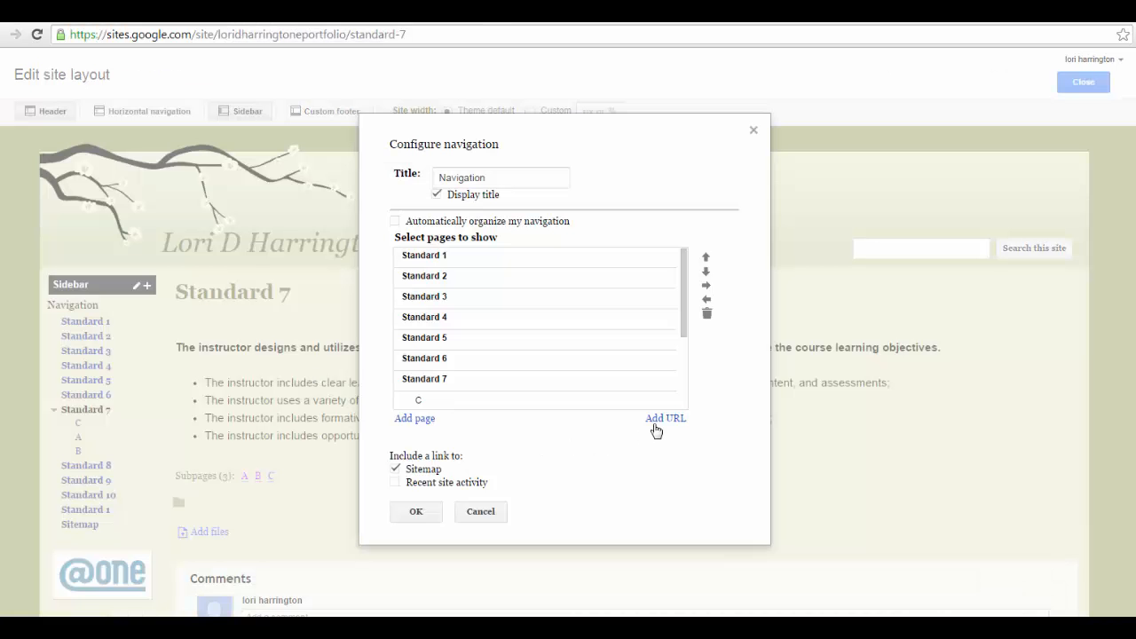
# - Add a URL entry to the e-portfolio's sidebar navigation with the display text "Instructor's Web Site" and the copied site address
pyautogui.click(657, 423)
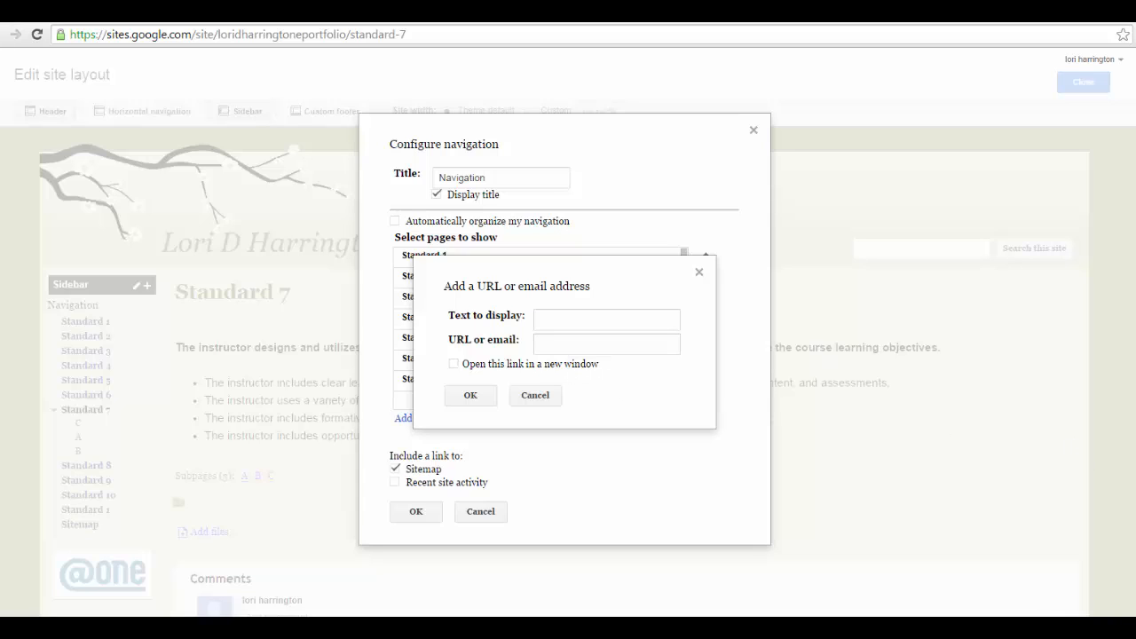
pyautogui.click(652, 314)
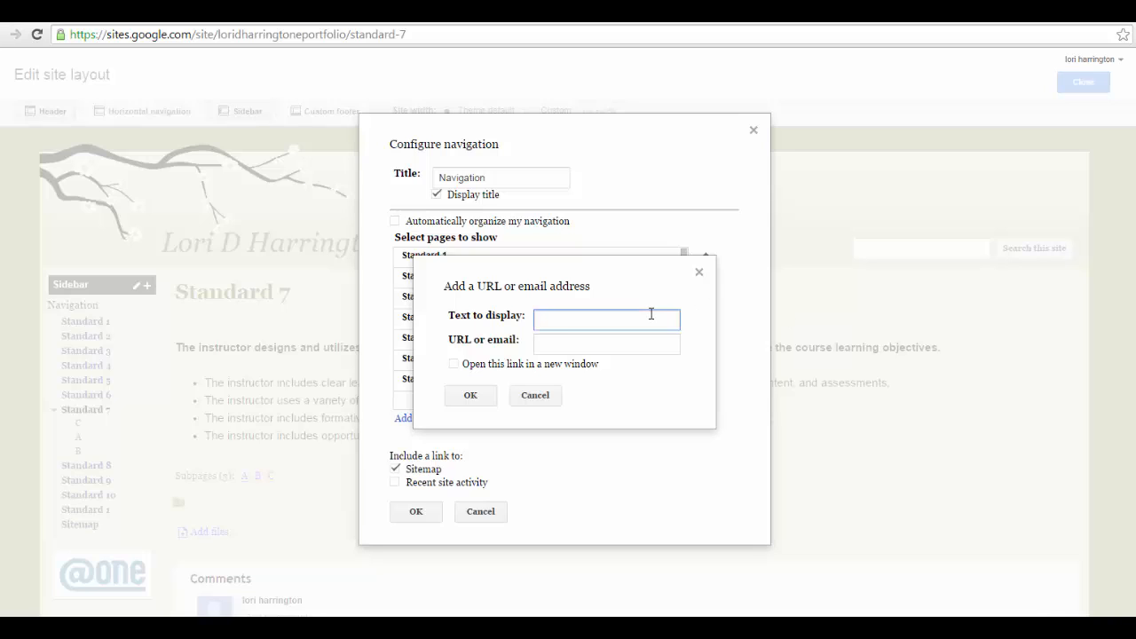
pyautogui.write("Instructor's Web Site")
pyautogui.click(636, 344)
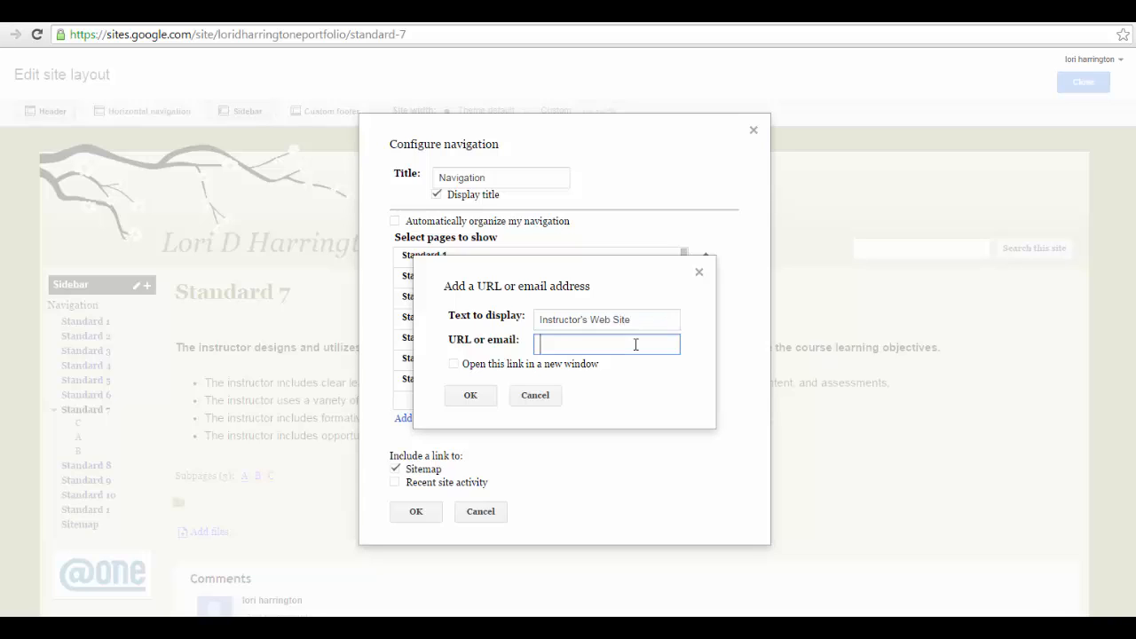
pyautogui.hotkey('ctrl', 'v')
pyautogui.click(471, 395)
# - Move the Instructor's Web Site entry to the top of the navigation list above Standard 1, then save and close the site layout editor
pyautogui.moveTo(684, 321); pyautogui.dragTo(693, 415)
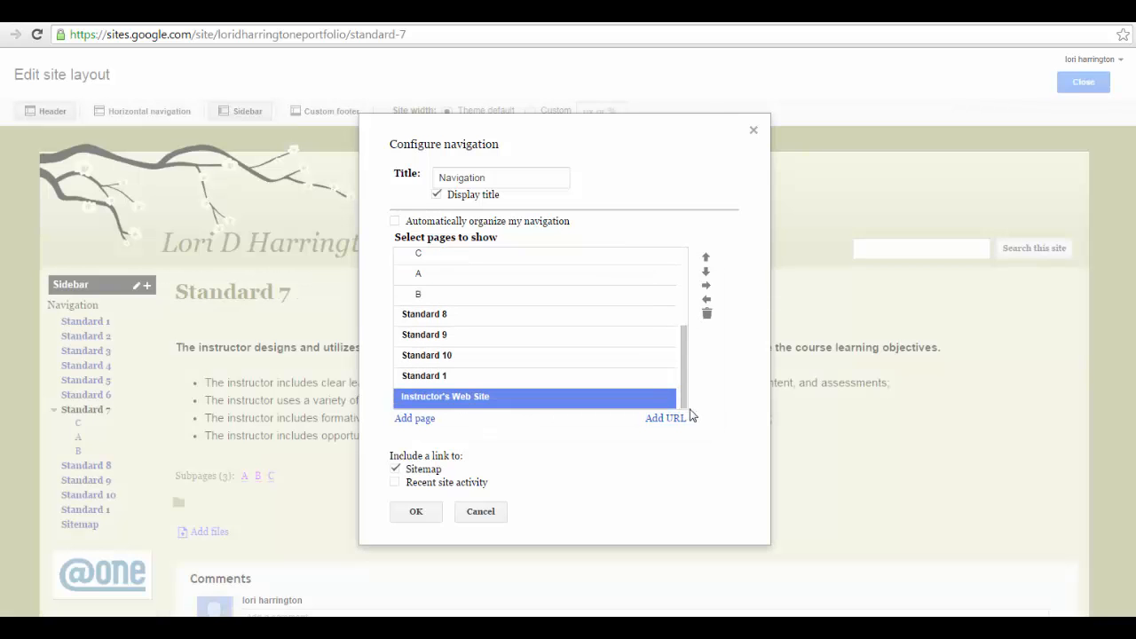
pyautogui.click(706, 258)
pyautogui.doubleClick(706, 259)
pyautogui.doubleClick(707, 259)
pyautogui.doubleClick(706, 258)
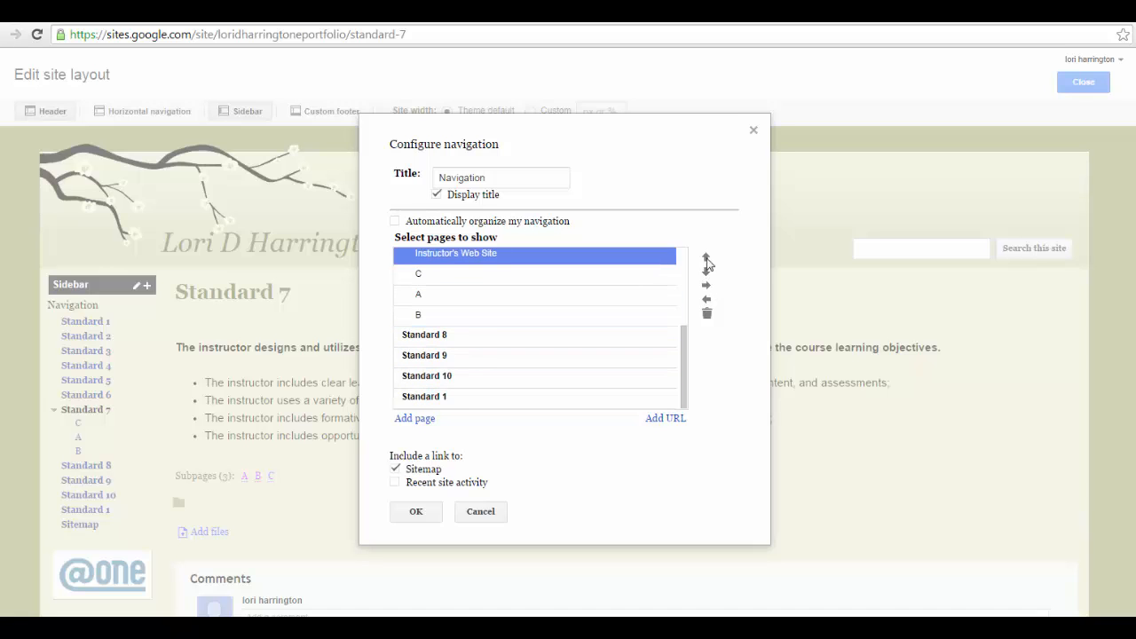
pyautogui.click(707, 258)
pyautogui.click(707, 258)
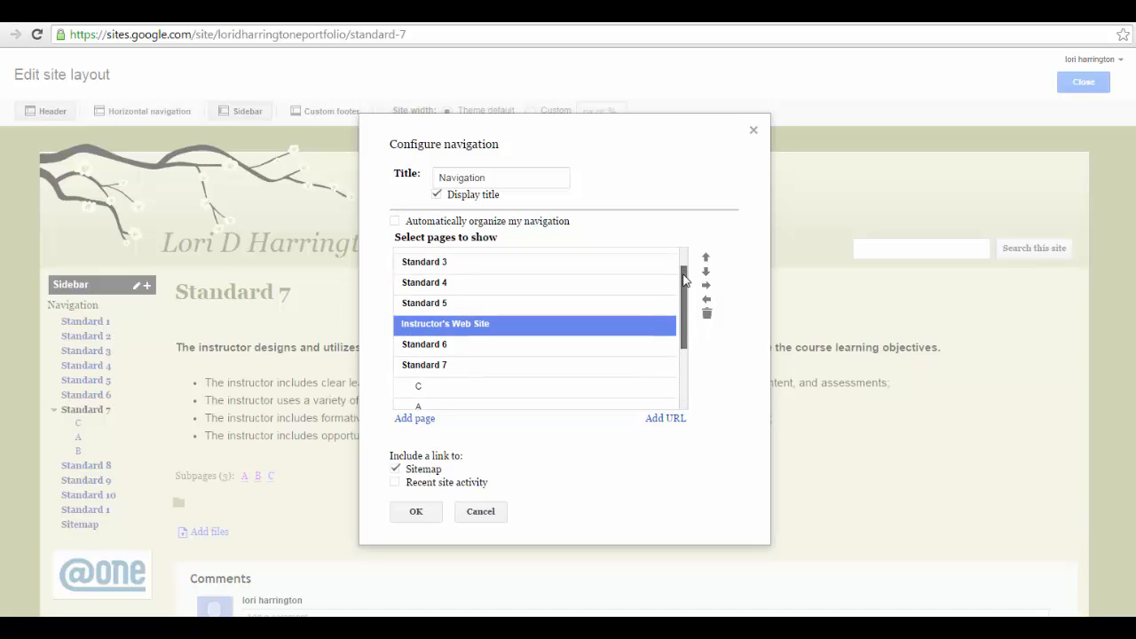
pyautogui.click(706, 259)
pyautogui.doubleClick(707, 259)
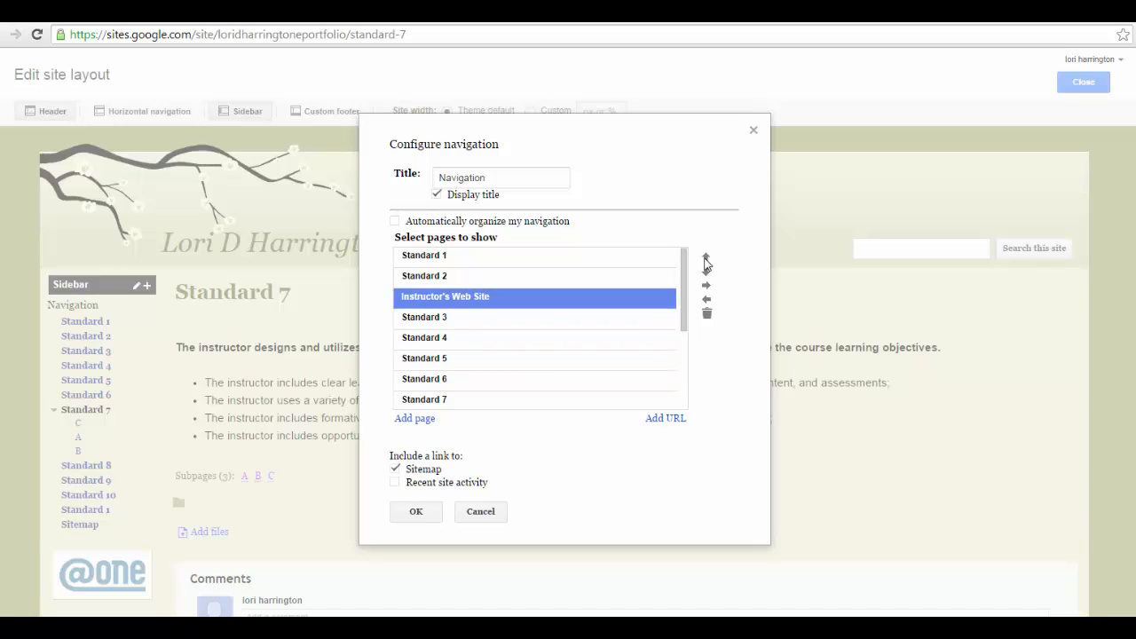
pyautogui.doubleClick(707, 259)
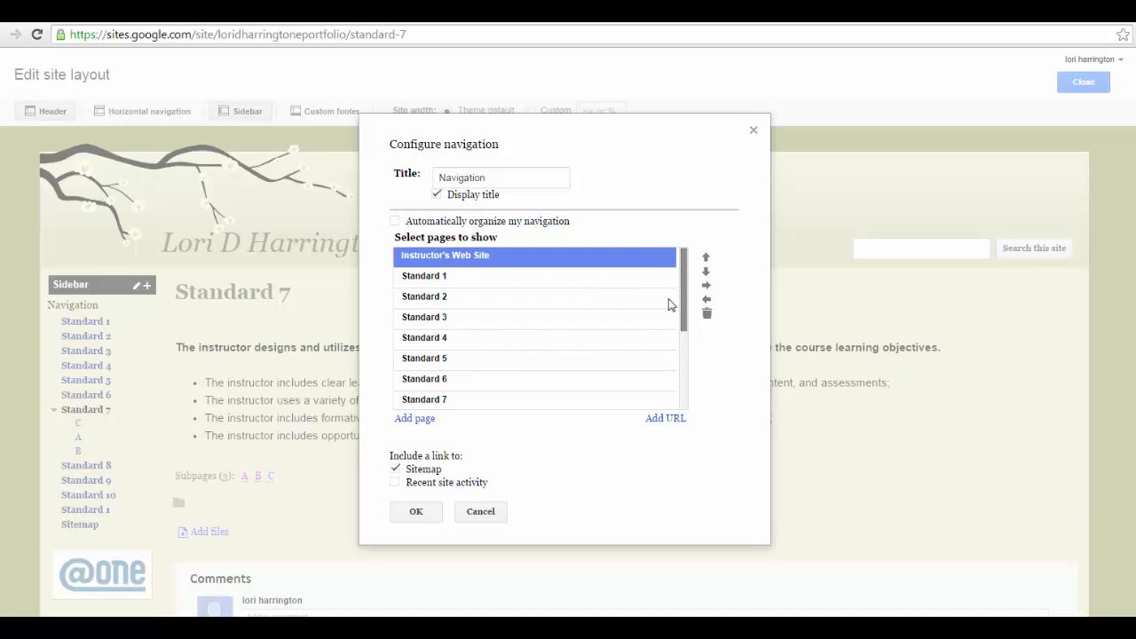
pyautogui.click(417, 513)
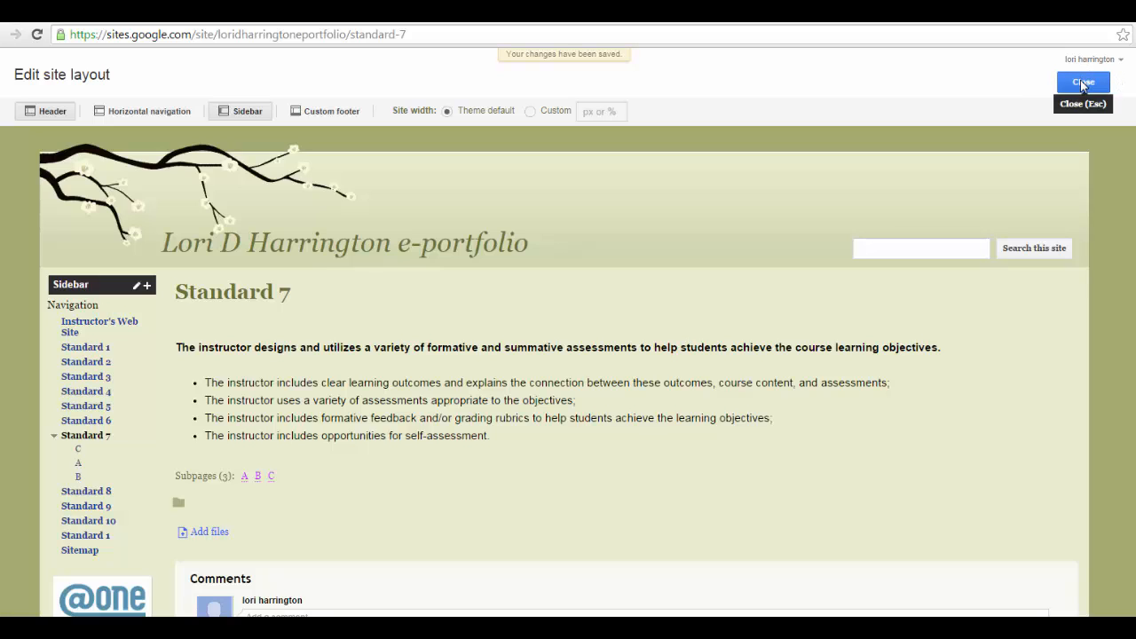
pyautogui.click(1083, 82)
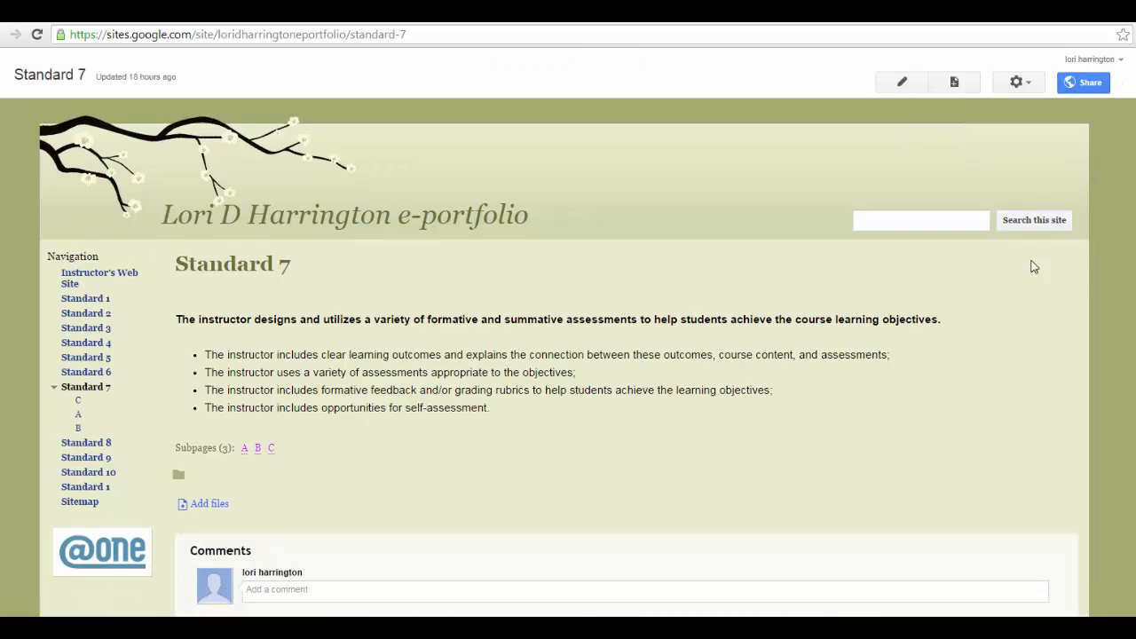